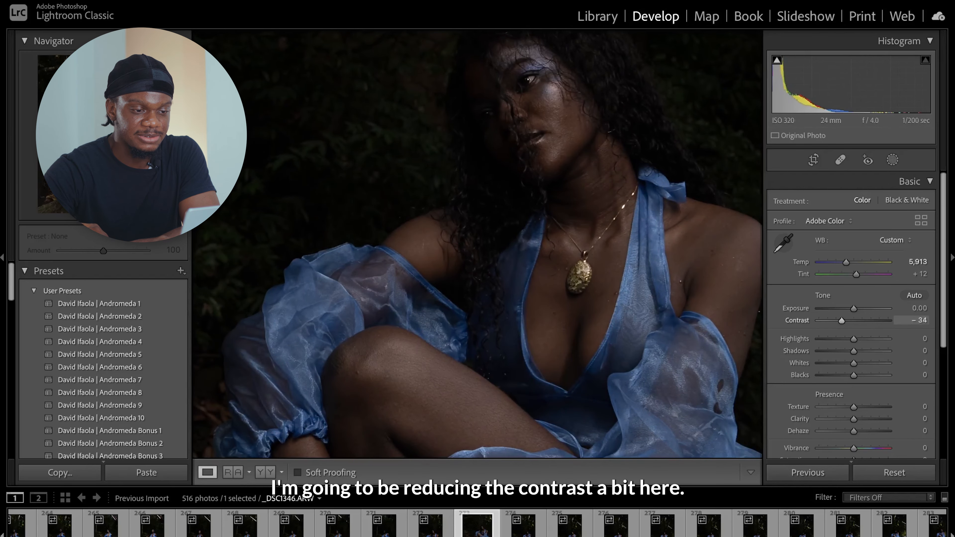
Step: Try lowering the Contrast to −41 and check the model's face and dress up close
drag(841, 321, 838, 321)
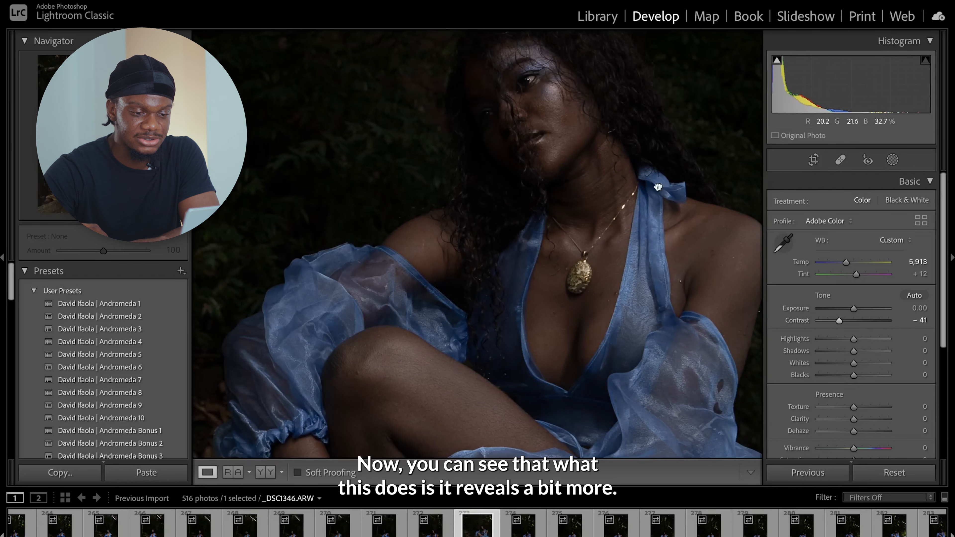
click(658, 187)
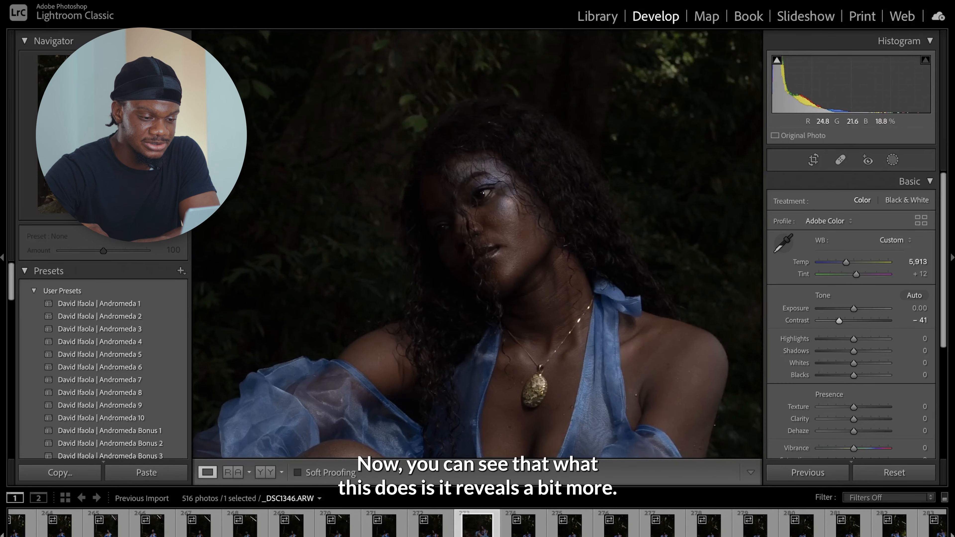
click(551, 182)
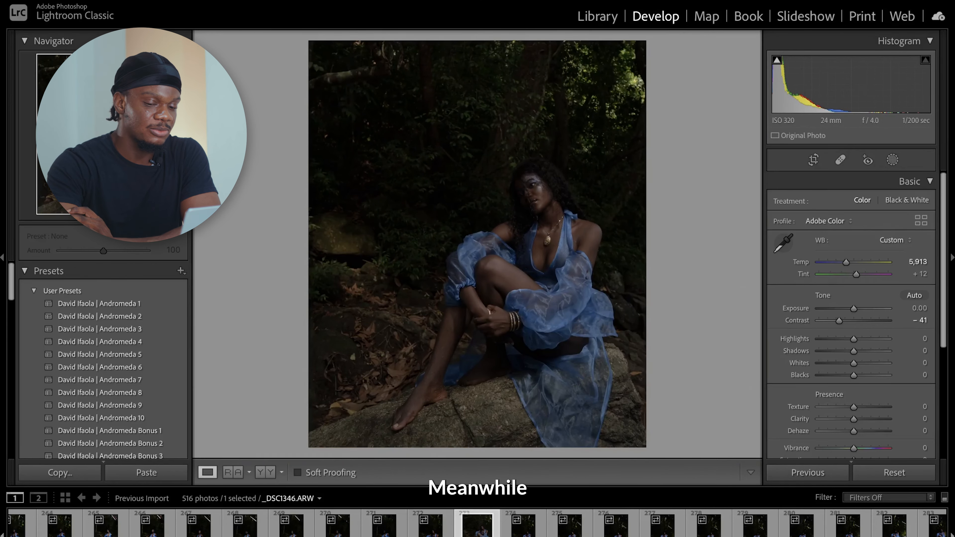
Step: Undo the contrast reduction and the last temperature change, and lower the Contrast to −39
key(ctrl+z)
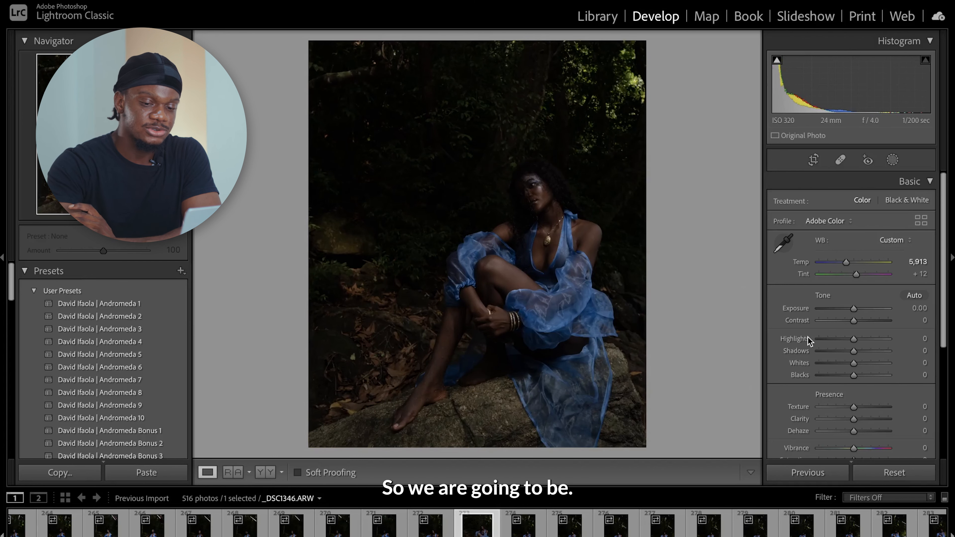
key(ctrl+z)
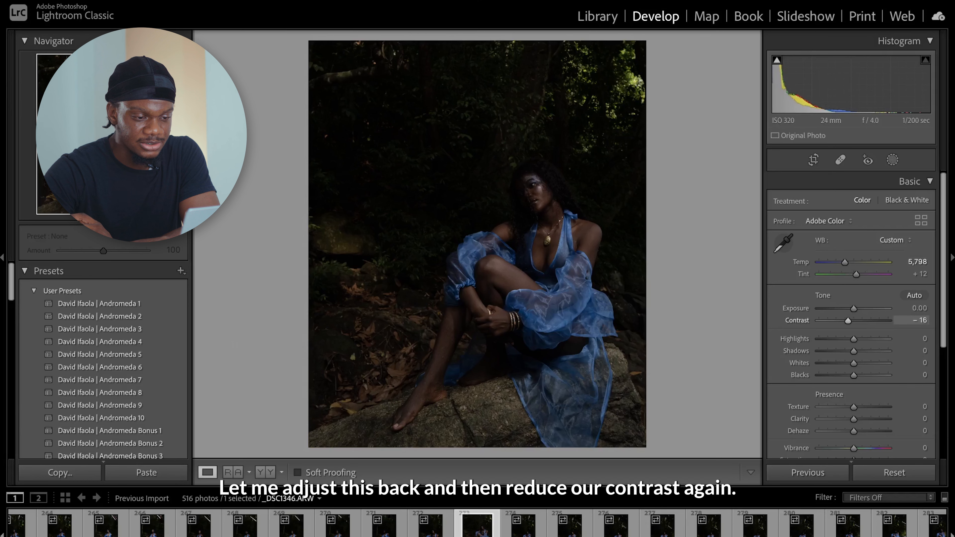
Step: Raise the Shadows to +51 and the Highlights to +42, checking the dress and skin up close between adjustments
drag(853, 351, 870, 351)
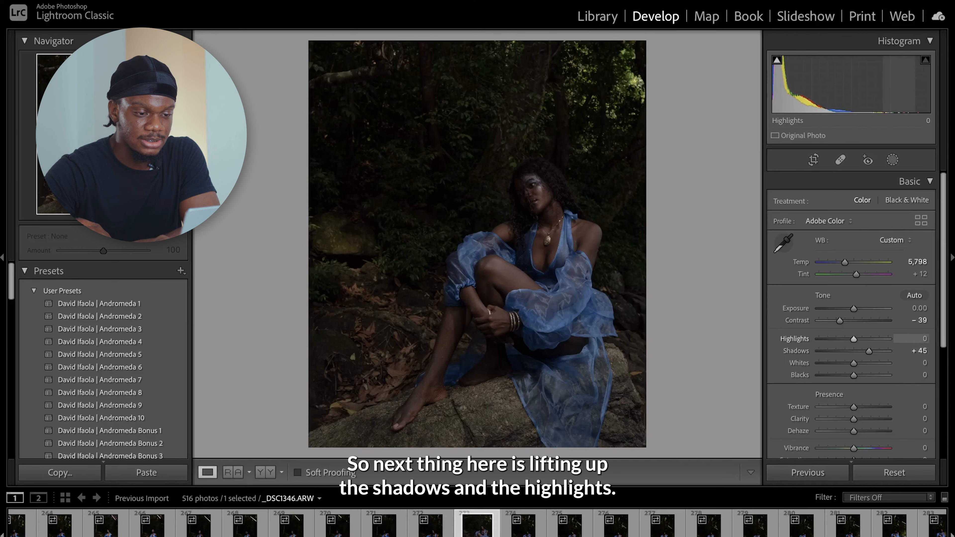
drag(855, 339, 871, 339)
click(607, 293)
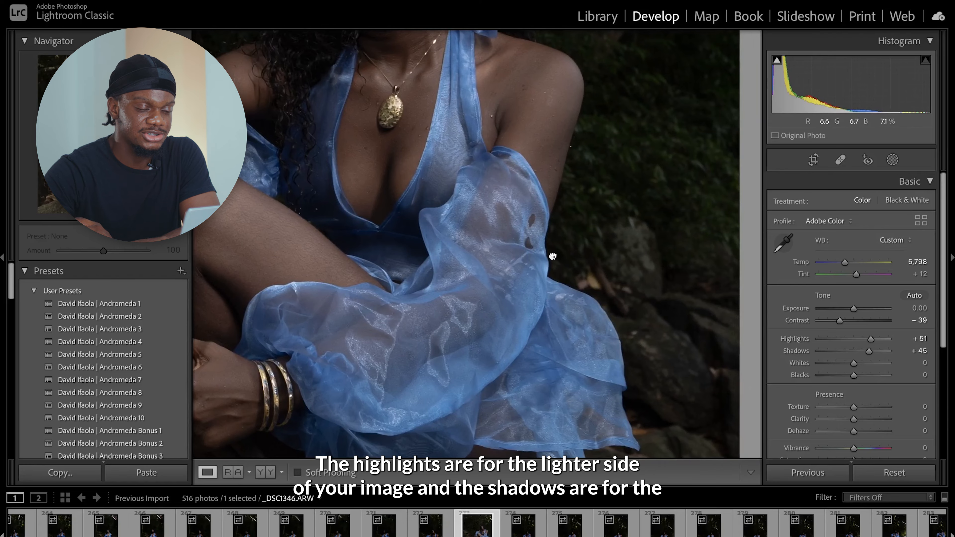
drag(552, 257, 654, 397)
click(626, 346)
click(569, 244)
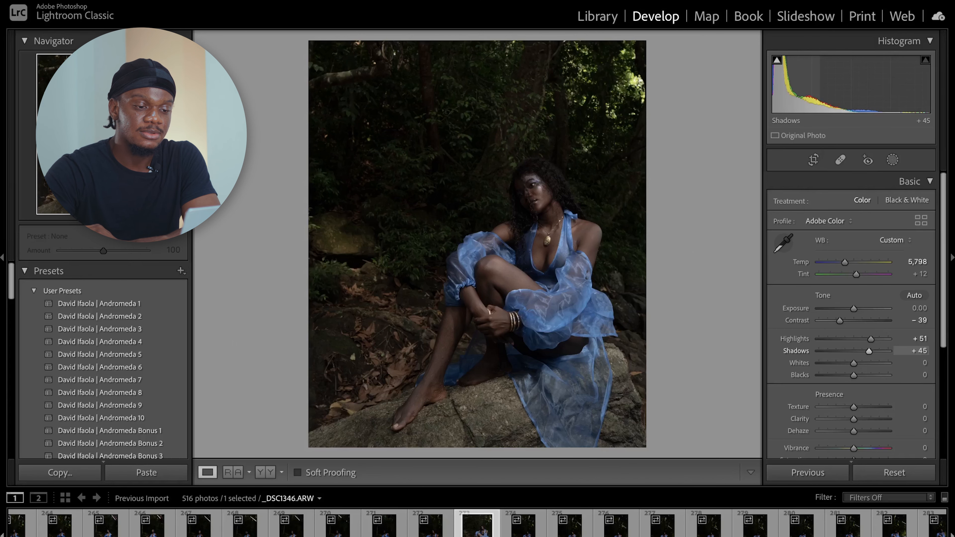
drag(861, 350, 864, 351)
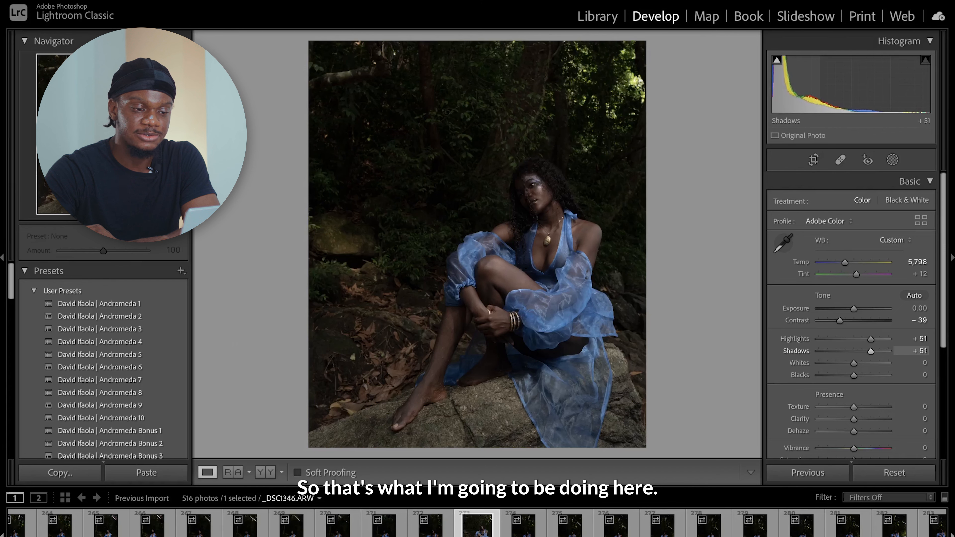
drag(871, 339, 865, 339)
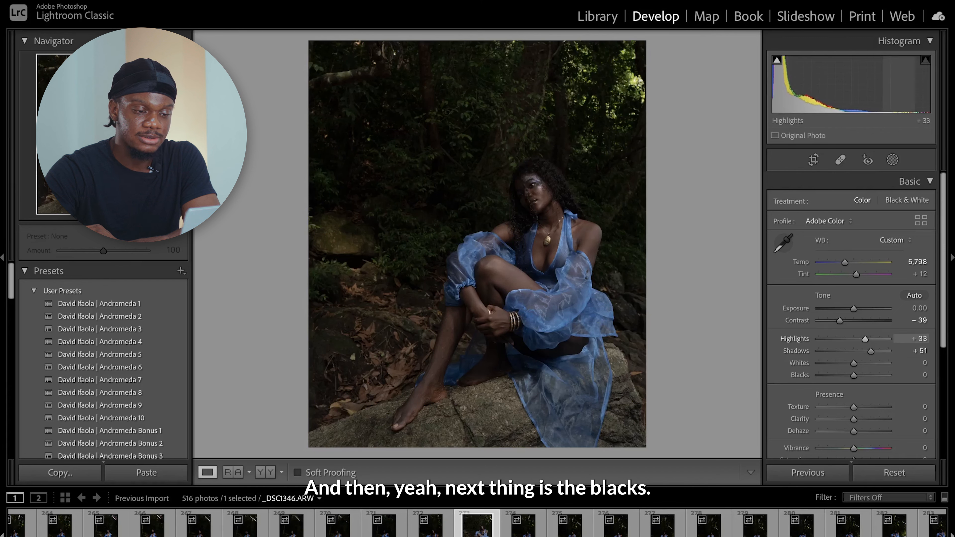
Step: Lift the Blacks to +29 and check the model up close
drag(854, 375, 863, 375)
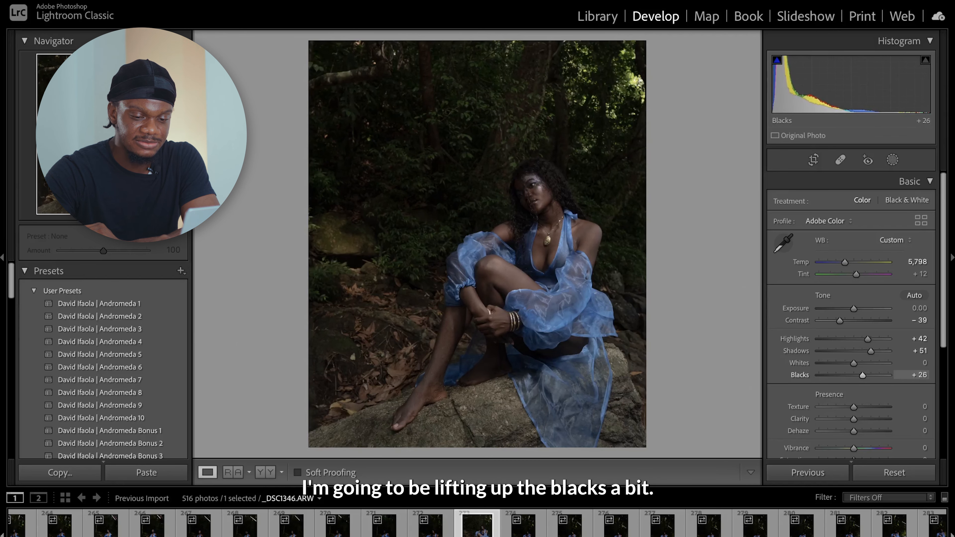
click(517, 196)
click(517, 196)
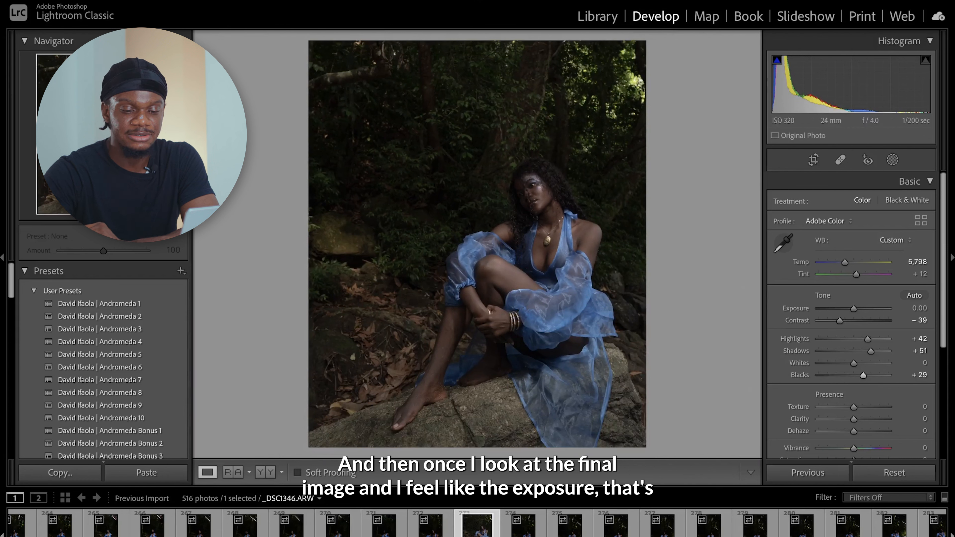
Step: Raise the photo's Exposure to +0.40 and check the model's face up close
drag(854, 309, 857, 309)
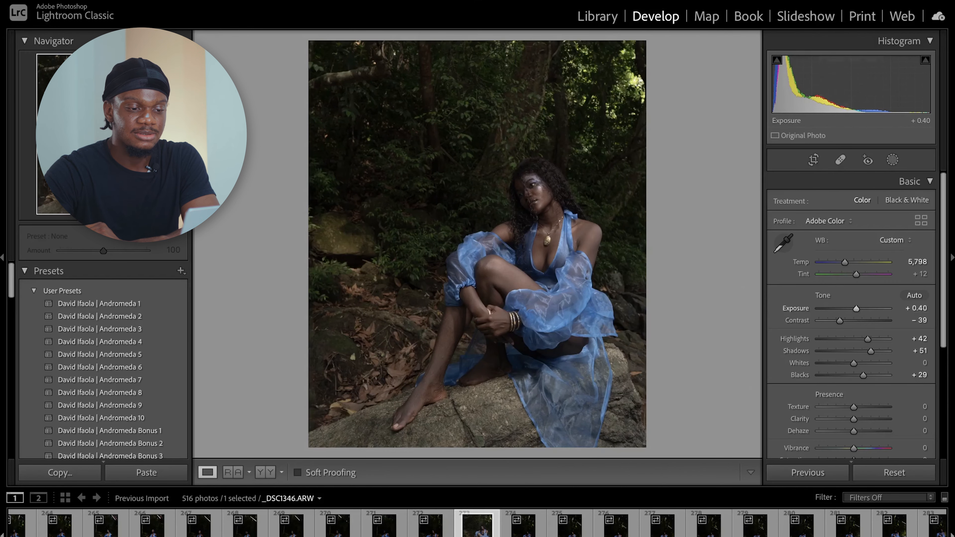
click(517, 251)
drag(523, 203, 504, 378)
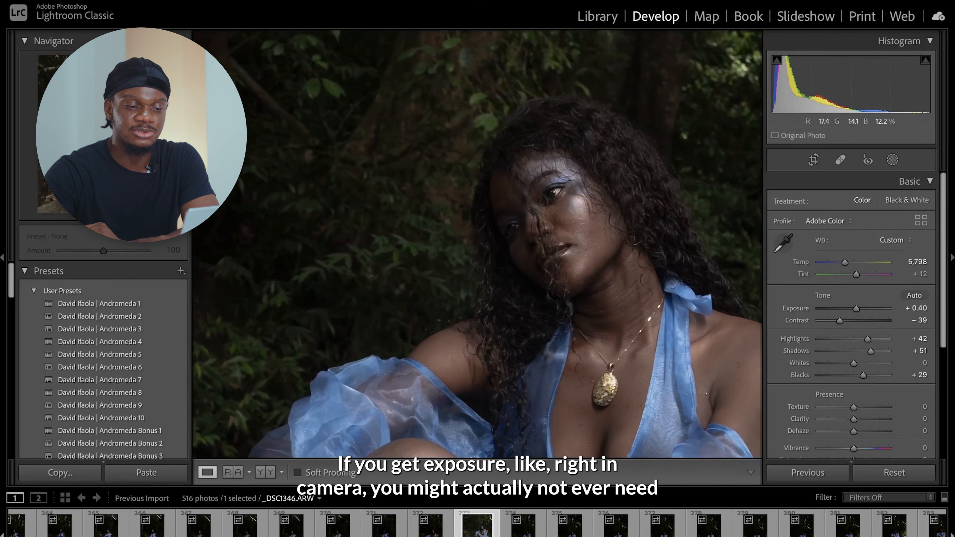
click(595, 265)
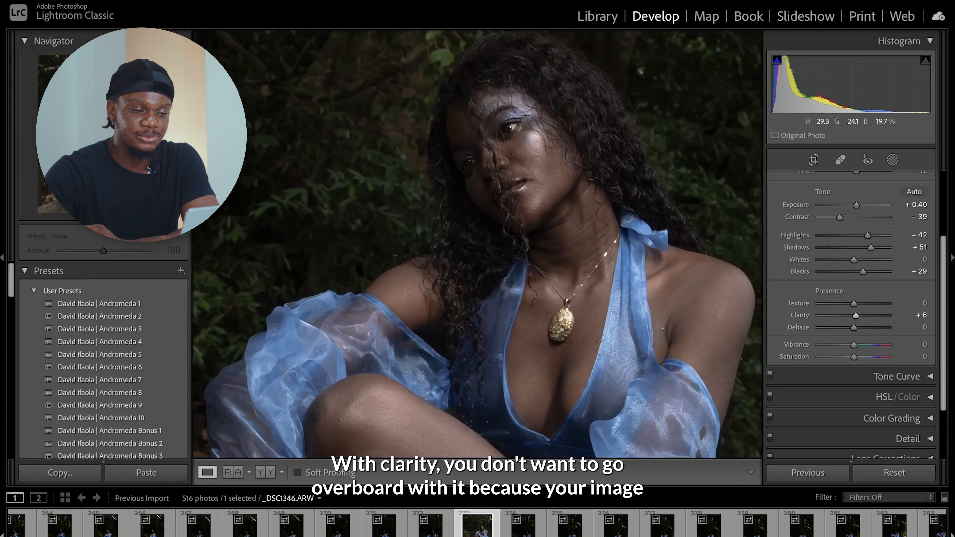
Step: Push the Clarity to +100 for comparison and settle it at +5
drag(855, 316, 888, 315)
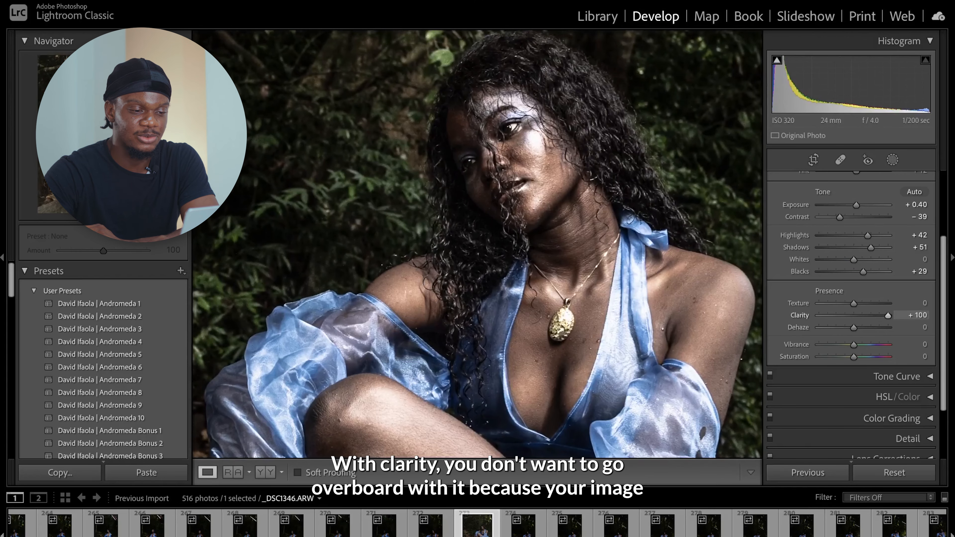
drag(888, 316, 856, 316)
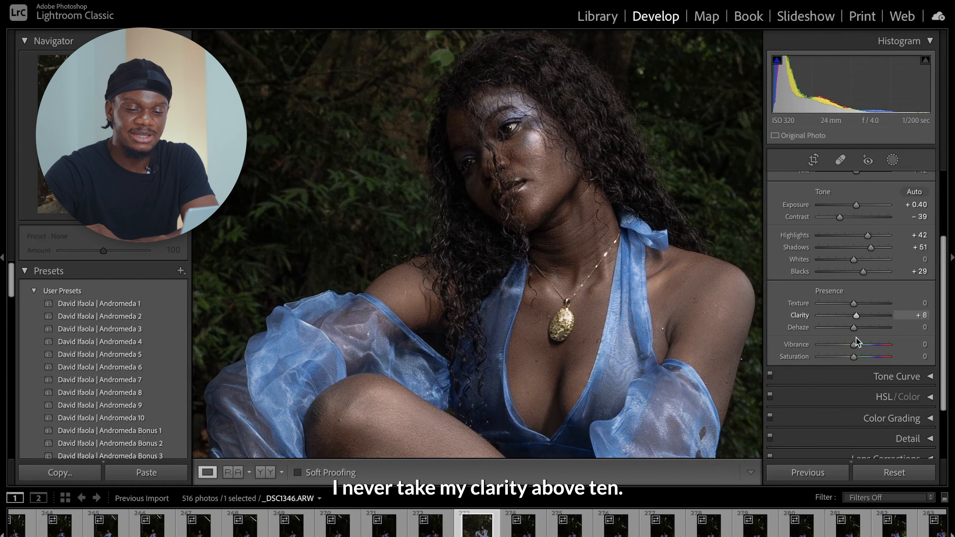
drag(855, 316, 854, 315)
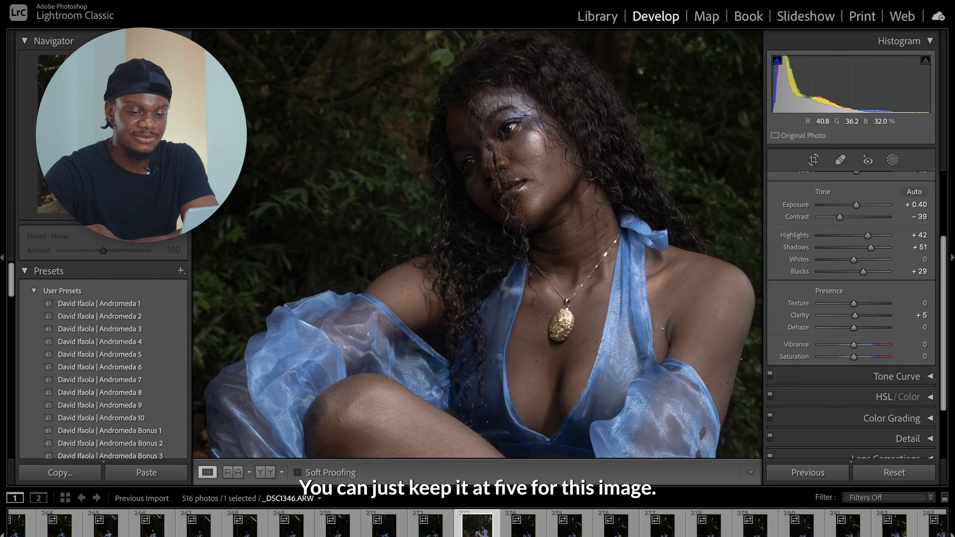
click(710, 301)
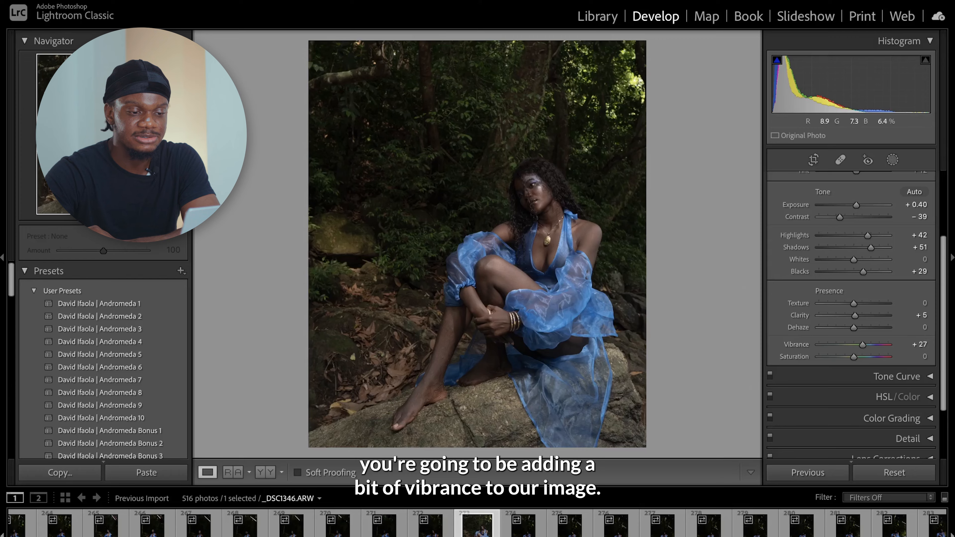
Step: Test added Vibrance up to +39, inspect the model up close, and reset the Vibrance to 0
click(562, 252)
drag(624, 200, 623, 369)
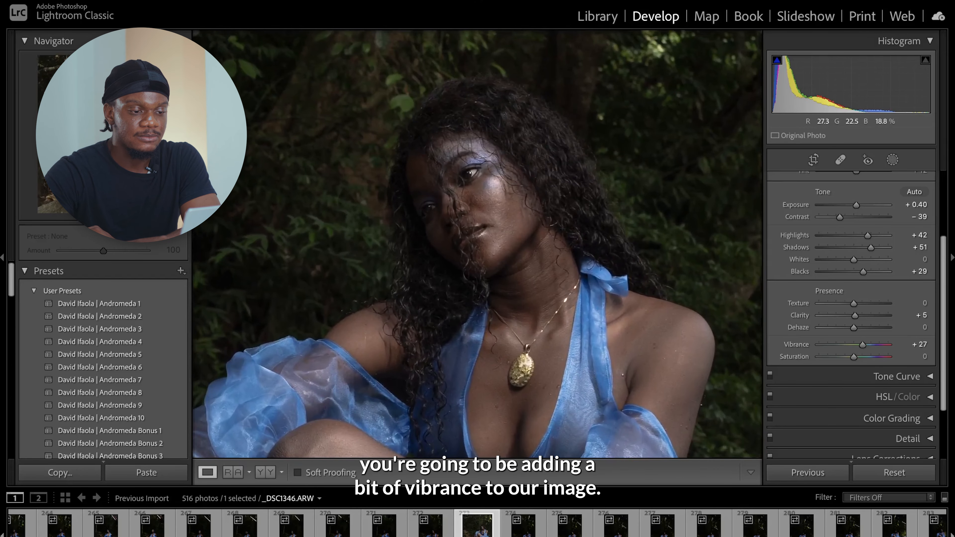
click(623, 371)
double_click(862, 345)
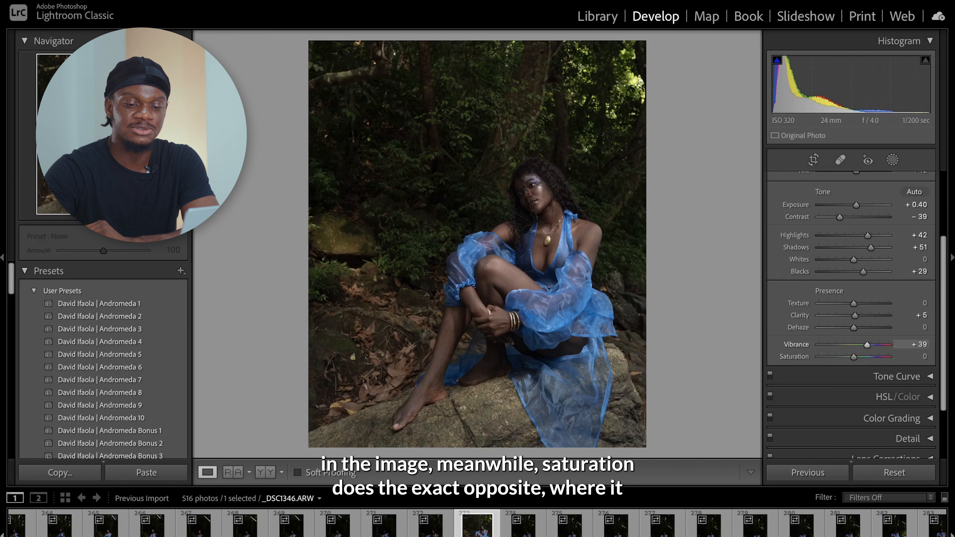
text(0)
key(Return)
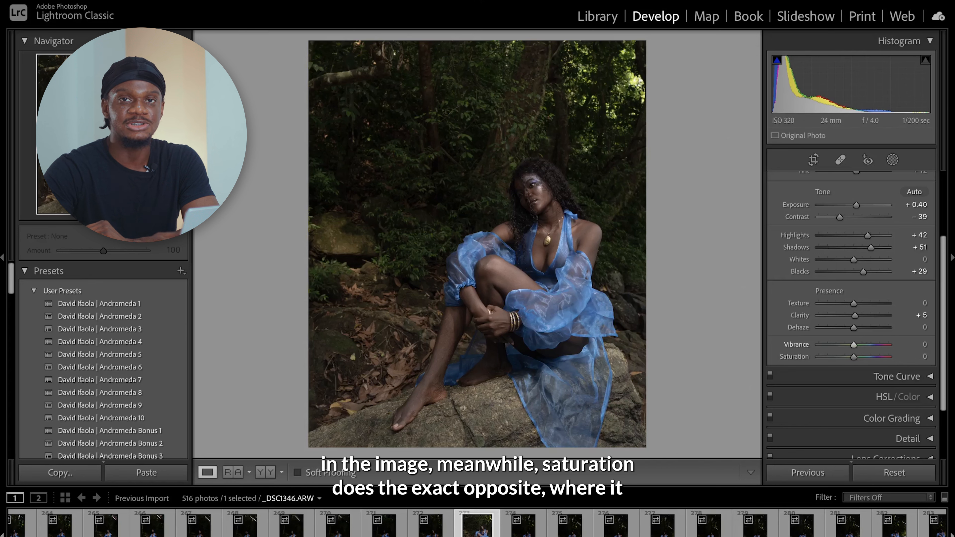
Step: Try the Saturation at +100 to compare its effect and reset it to 0
drag(870, 357, 888, 357)
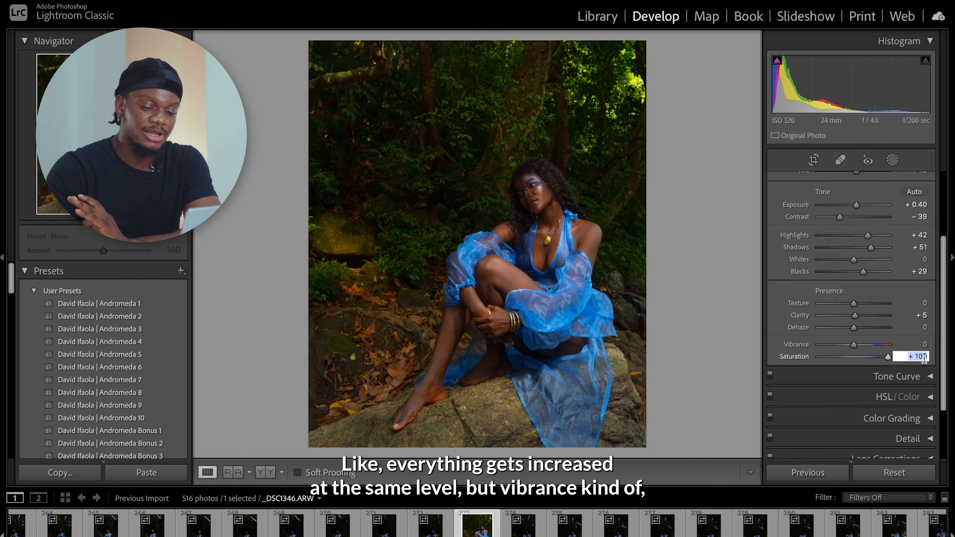
text(0)
key(Return)
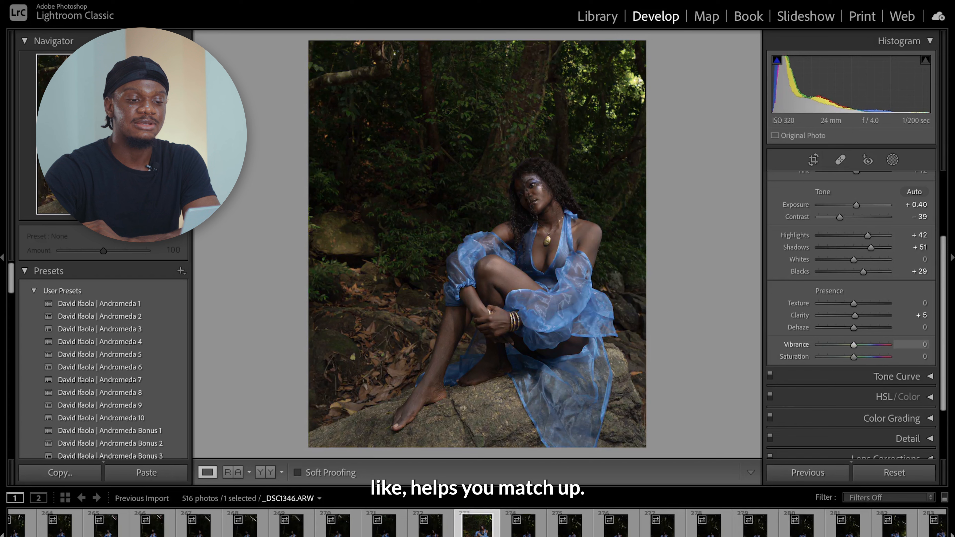
Step: Set the Vibrance to +29 after trying +3 and +43, checking the blue dress up close
drag(857, 345, 854, 345)
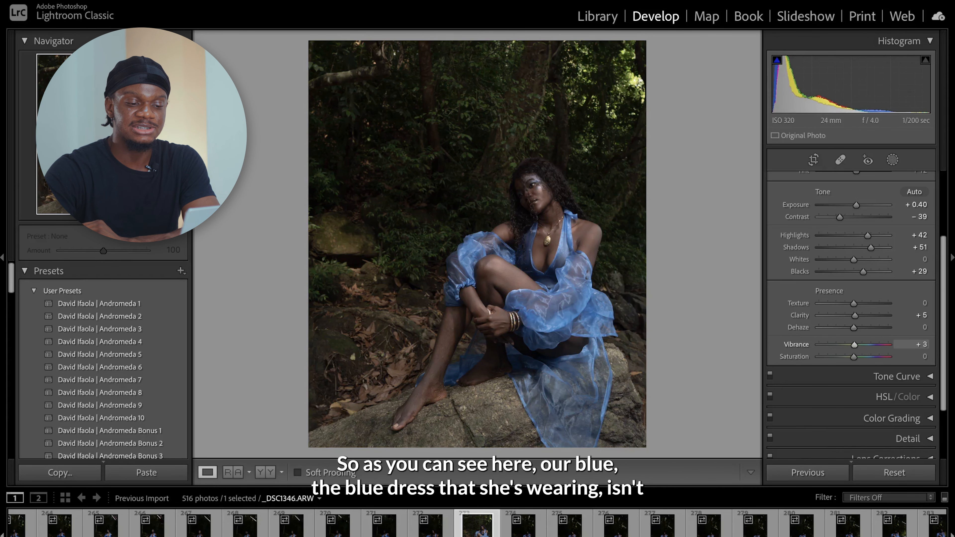
click(561, 309)
drag(561, 308, 570, 420)
drag(616, 259, 588, 273)
click(588, 273)
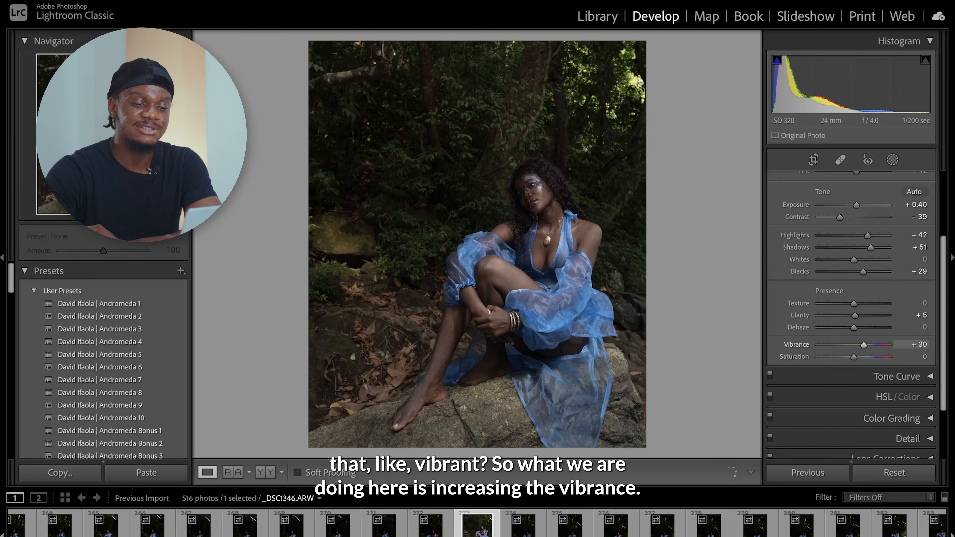
drag(867, 345, 868, 345)
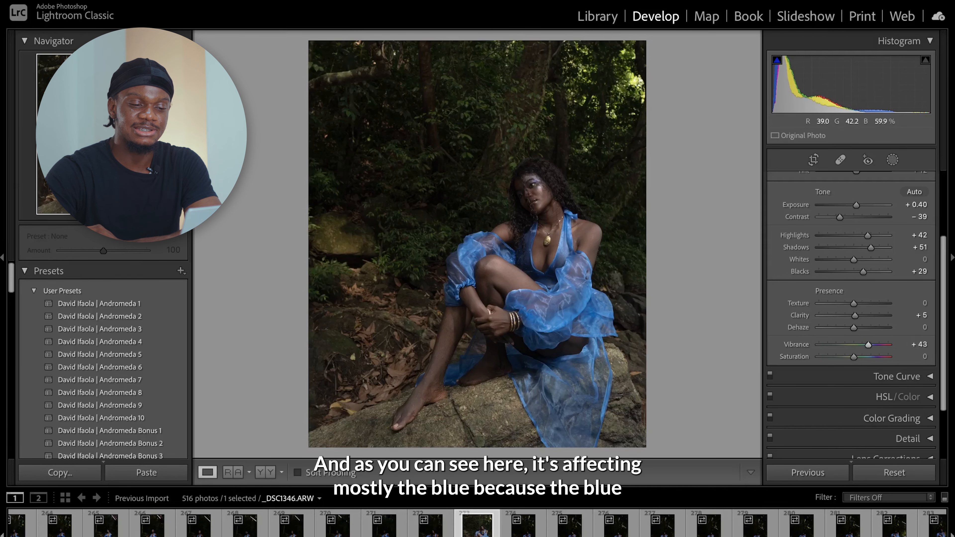
click(569, 266)
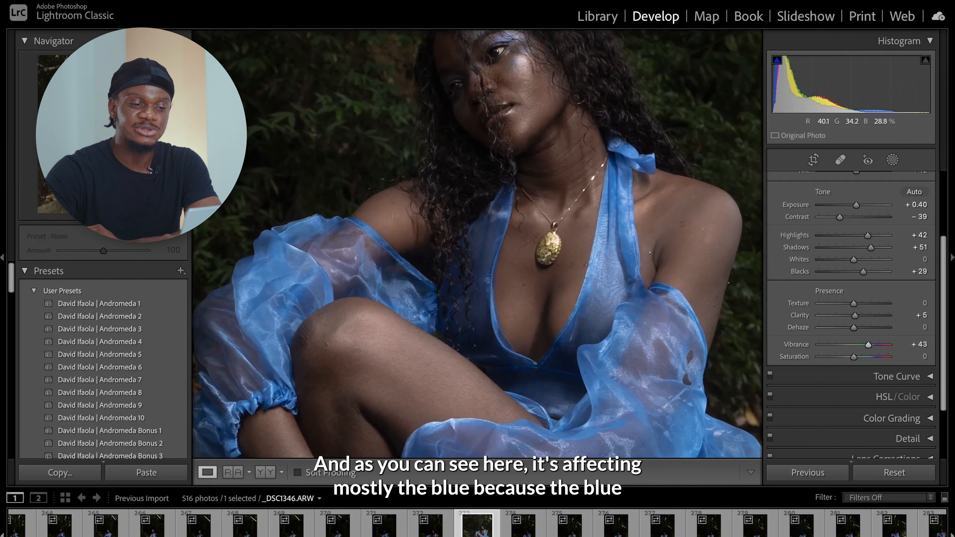
click(568, 265)
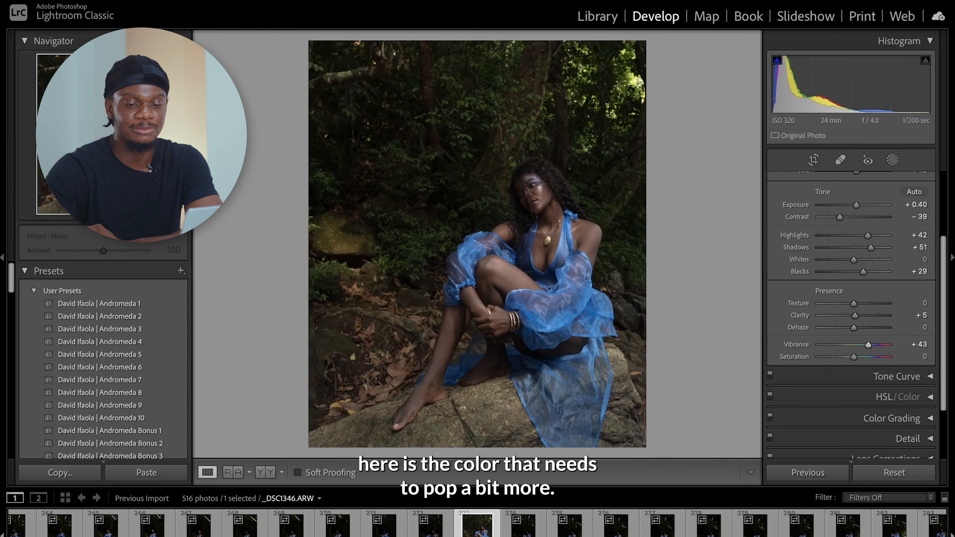
drag(868, 345, 862, 346)
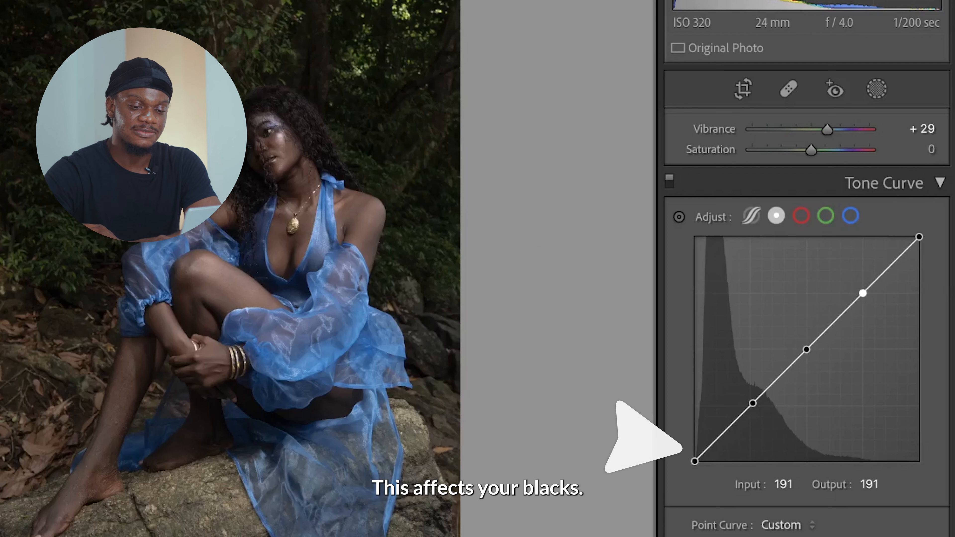
Step: Try the tone curve with its black point at 3/0, shadows at 67/63, midtones at 130/138 and highlights at 207/185
mouse_move(695, 461)
mouse_down()
mouse_move(695, 438)
mouse_move(697, 461)
mouse_up()
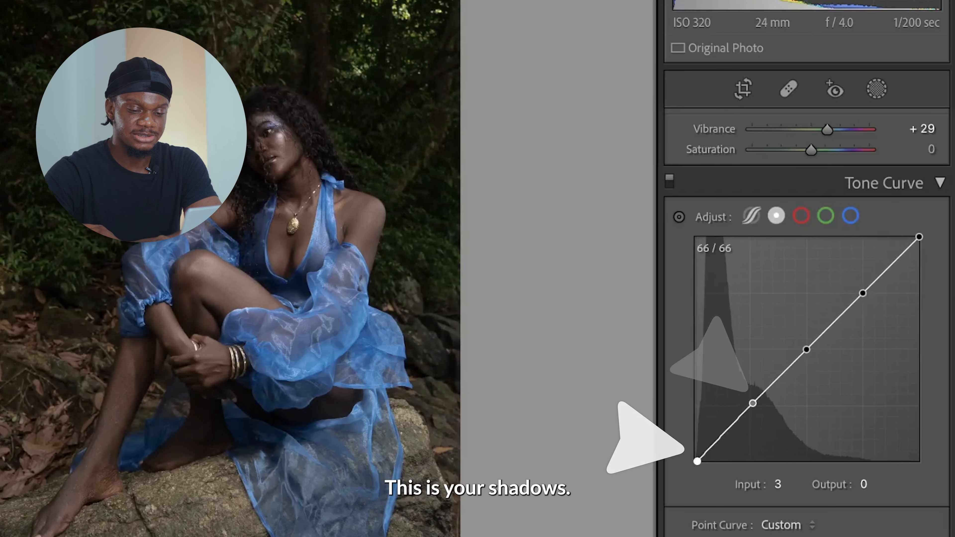
mouse_move(753, 402)
mouse_down()
mouse_move(754, 415)
mouse_move(754, 406)
mouse_up()
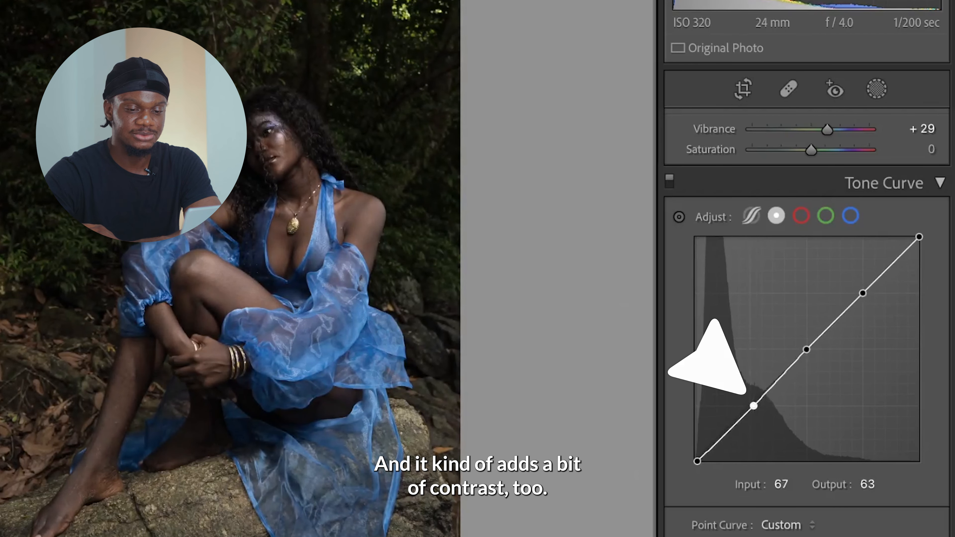
drag(806, 349, 809, 339)
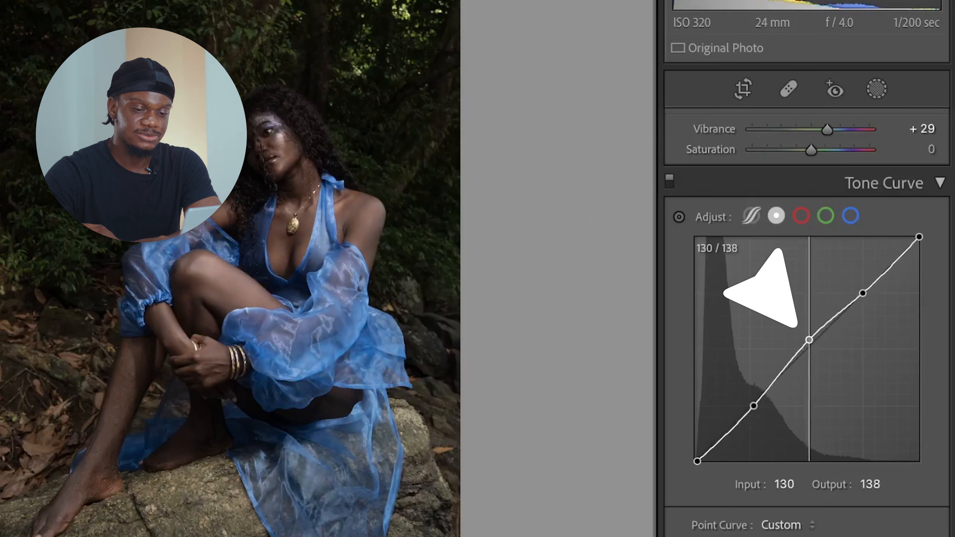
right_click(862, 292)
key(Escape)
mouse_move(863, 293)
mouse_down()
mouse_move(855, 271)
mouse_move(871, 296)
mouse_move(857, 266)
mouse_move(873, 303)
mouse_move(860, 259)
mouse_move(880, 310)
mouse_move(876, 298)
mouse_up()
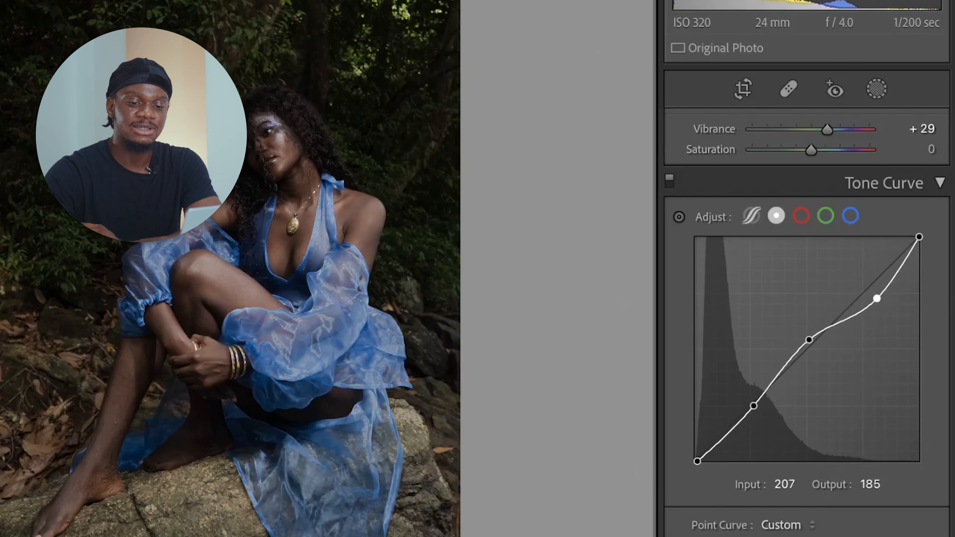
mouse_move(919, 237)
mouse_down()
mouse_move(918, 294)
mouse_move(919, 237)
mouse_up()
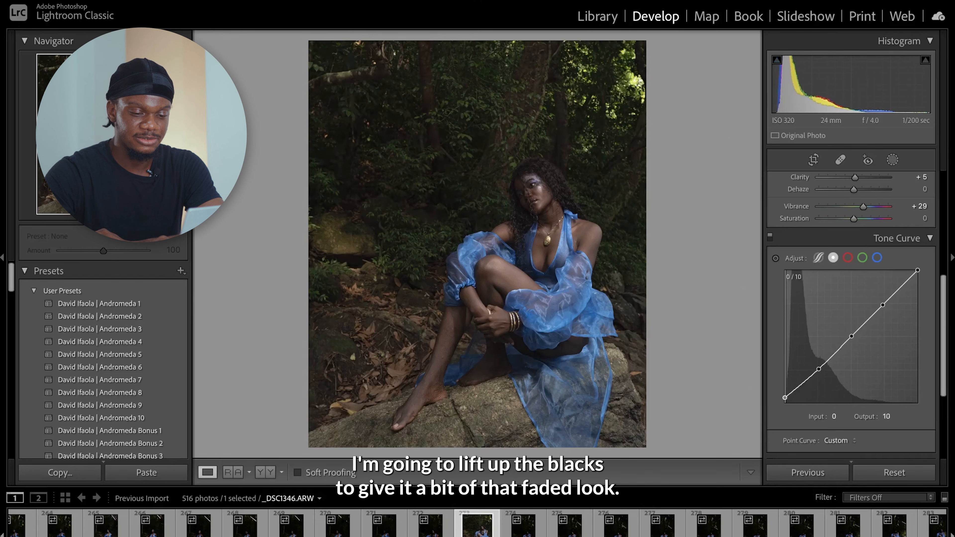
Step: Set the tone curve's black point to 0/5 for a slight fade and check the model's face and dress up close
drag(785, 397, 784, 400)
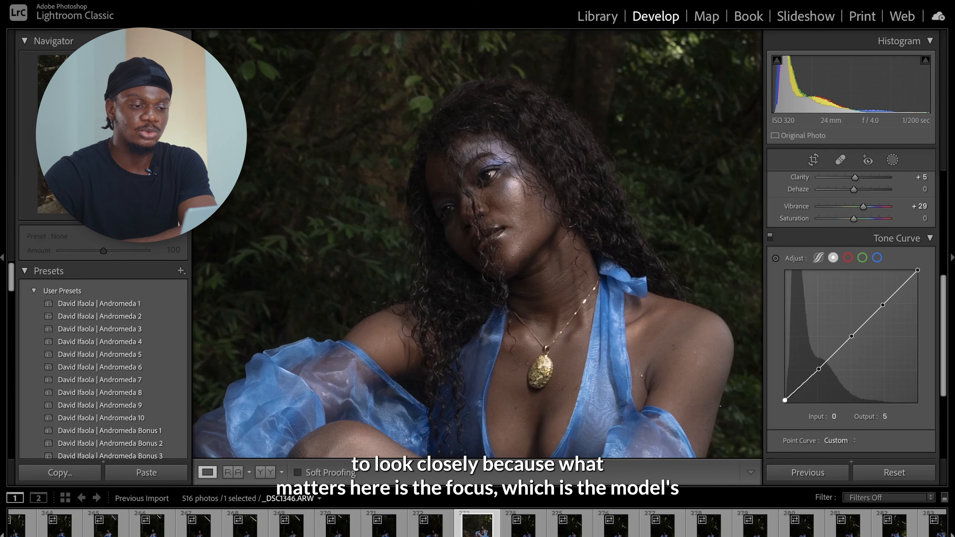
click(535, 203)
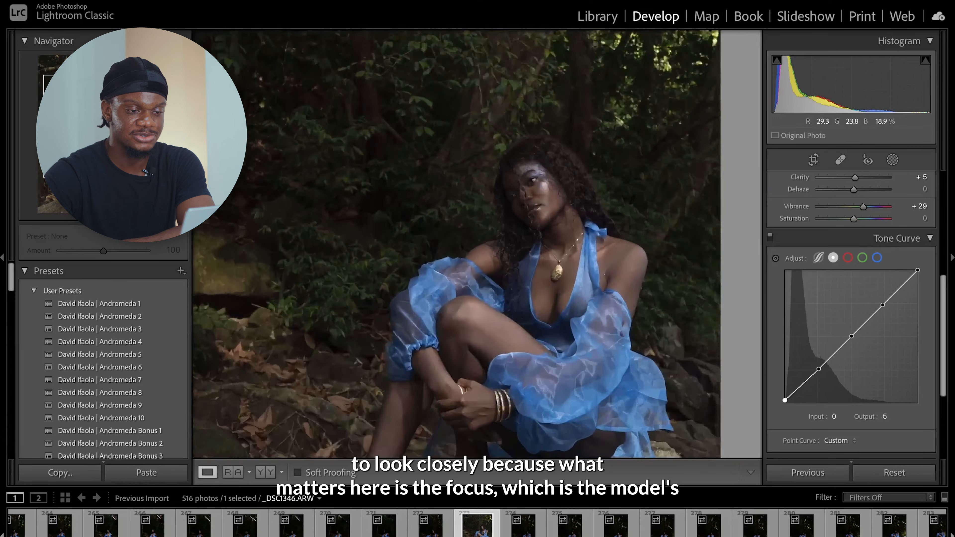
click(536, 195)
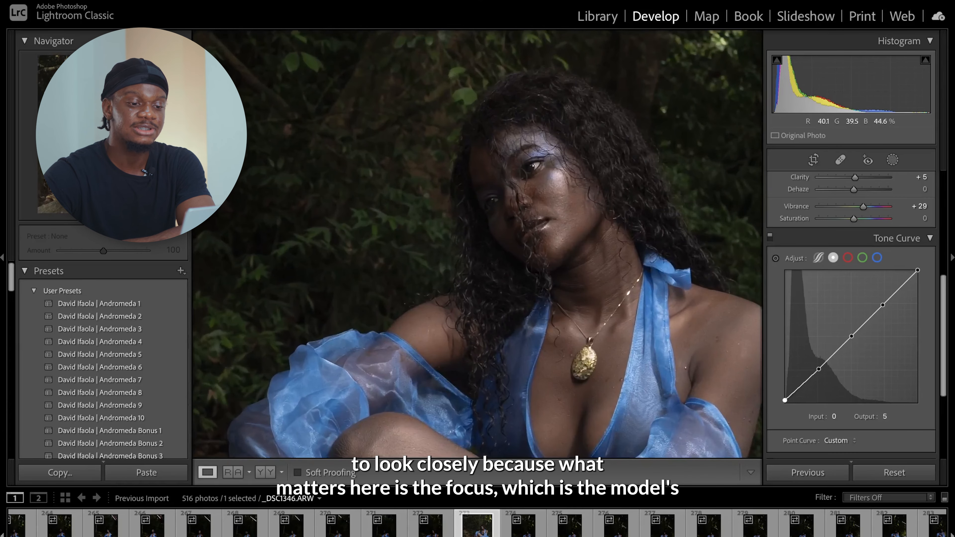
drag(609, 310, 528, 238)
click(531, 241)
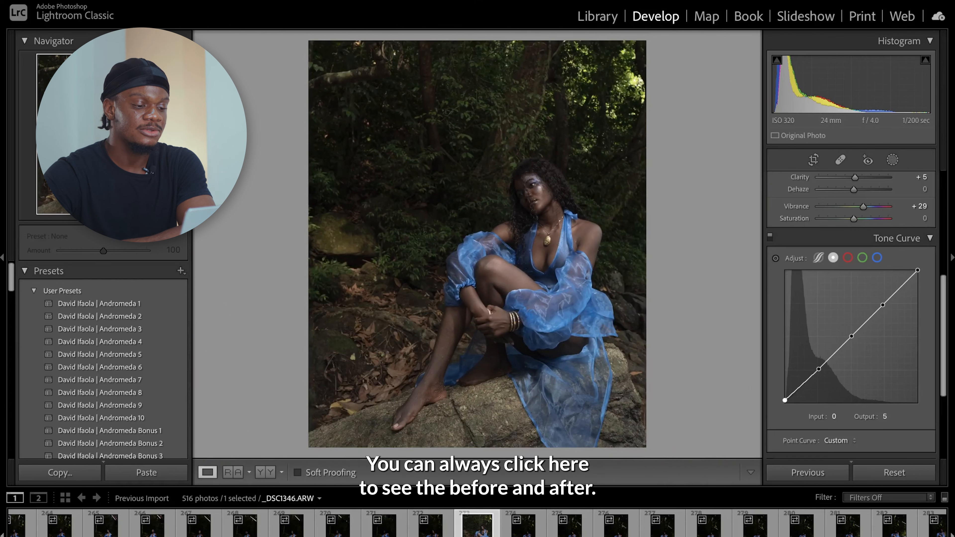
Step: Compare the before and after versions side by side, inspect the model close up, and return to the single-photo view
click(266, 472)
click(568, 245)
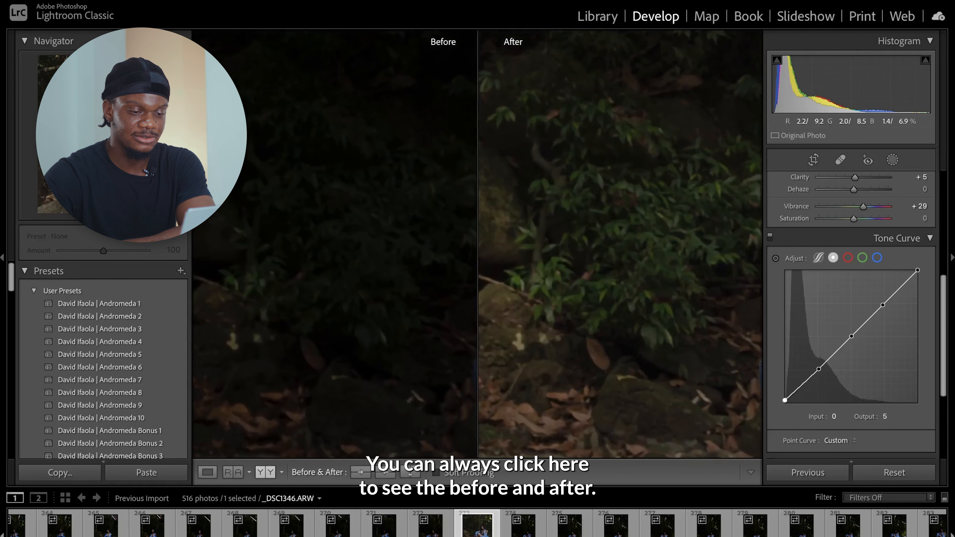
drag(586, 293, 485, 180)
drag(617, 294, 545, 248)
click(545, 248)
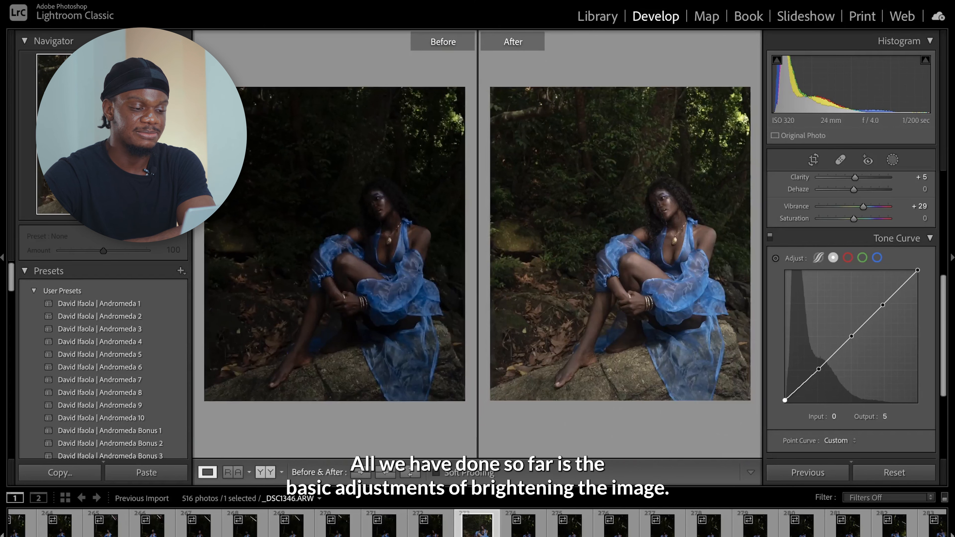
click(207, 472)
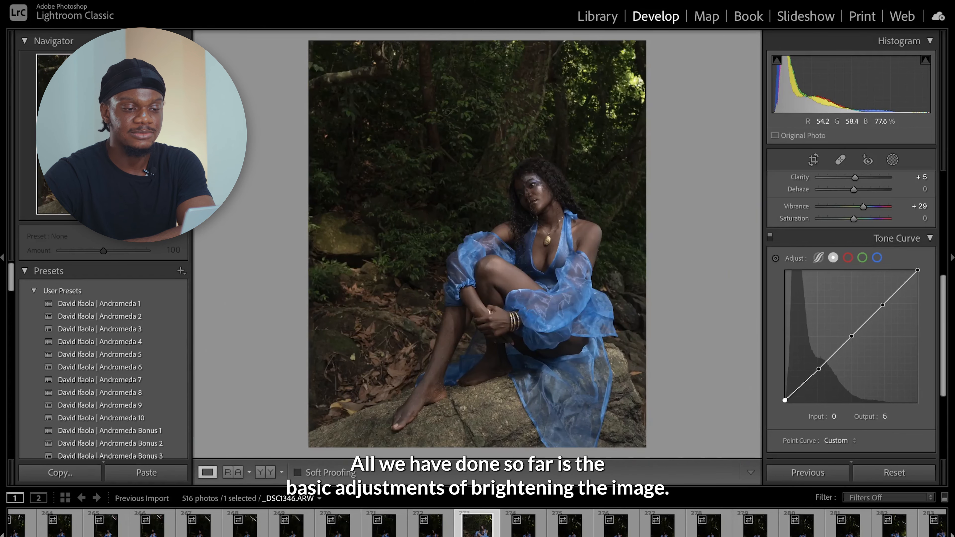
Step: Fine-tune the tone curve with shadows at 59/61, midtones at 128/131 and highlights at 186/193, checking the model's skin up close
click(556, 228)
drag(556, 228, 553, 351)
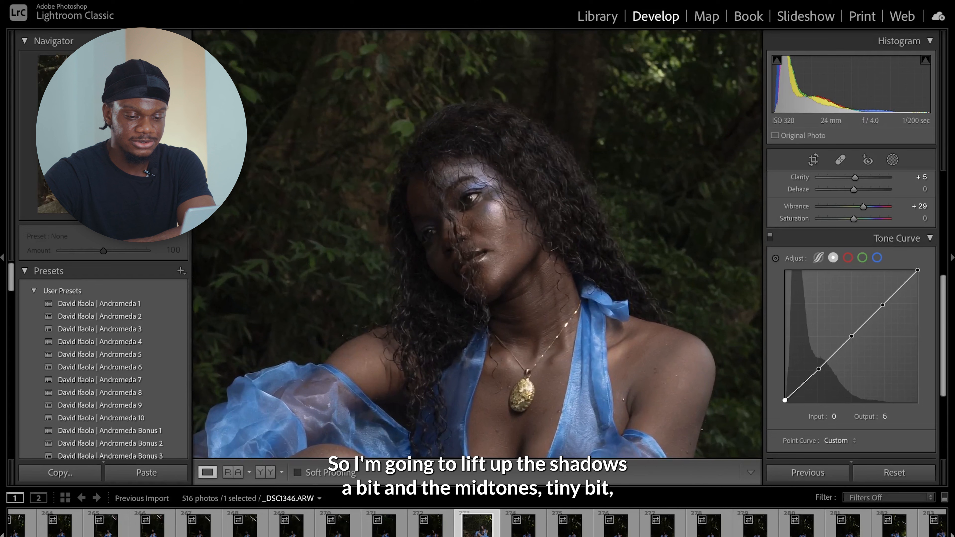
drag(818, 371, 815, 371)
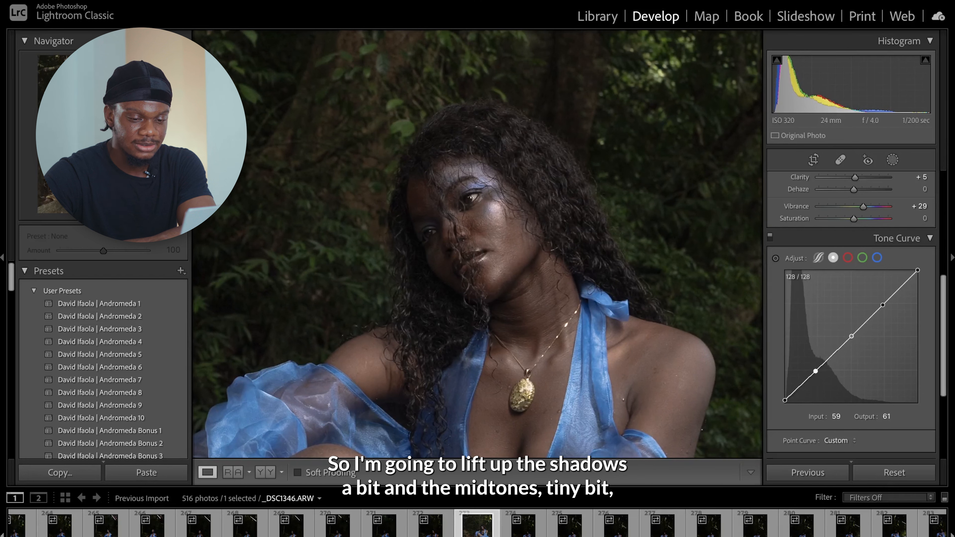
drag(851, 336, 851, 335)
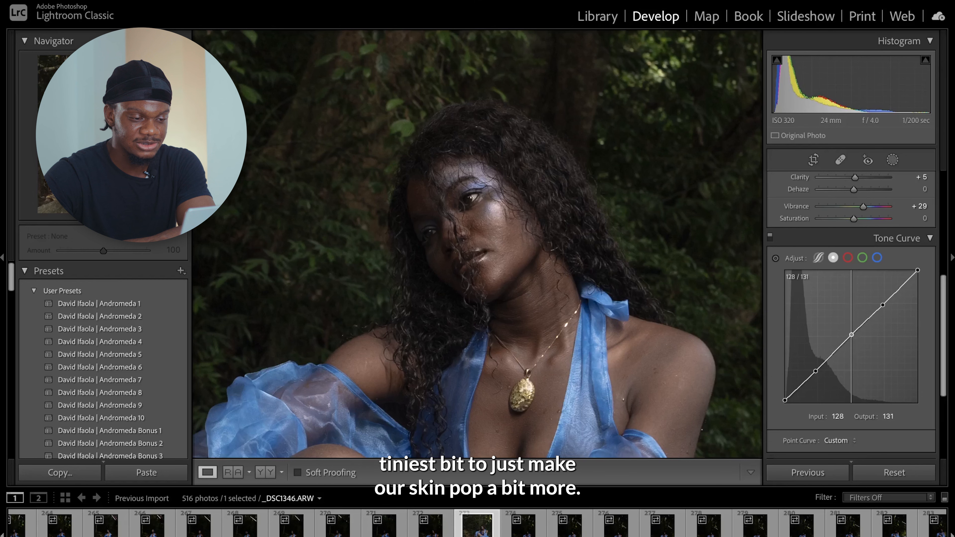
drag(883, 304, 882, 303)
click(579, 256)
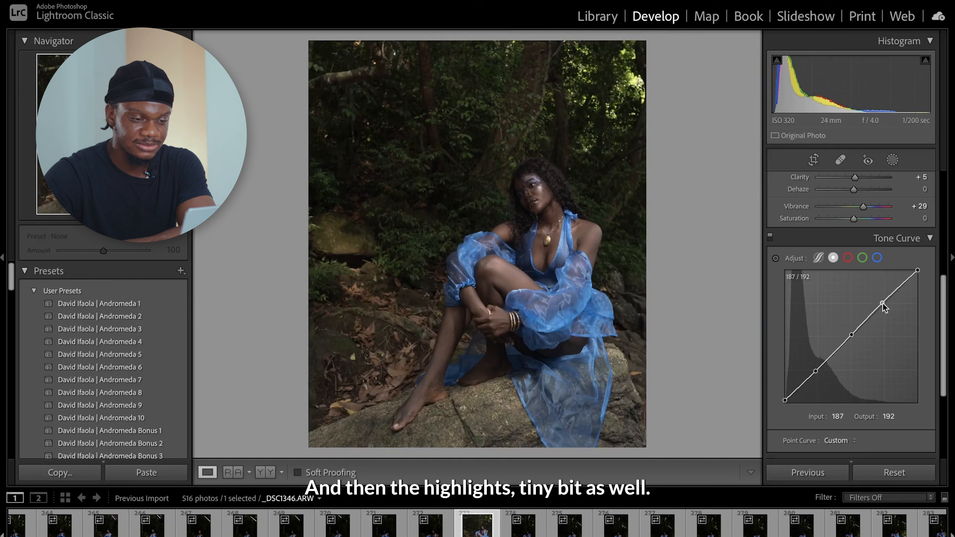
drag(882, 303, 881, 302)
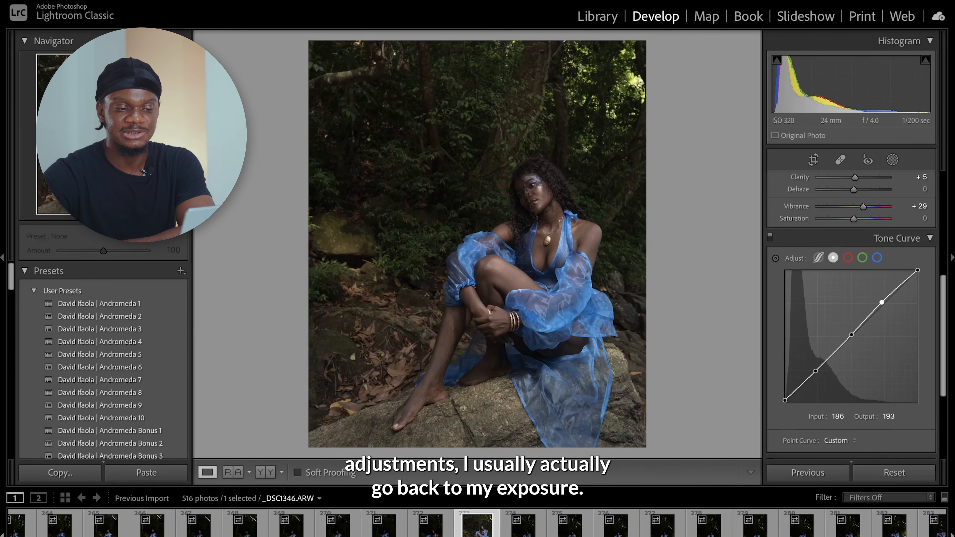
Step: Lower the photo's Exposure slightly to balance the tone curve adjustments
scroll(860, 286, up, 6)
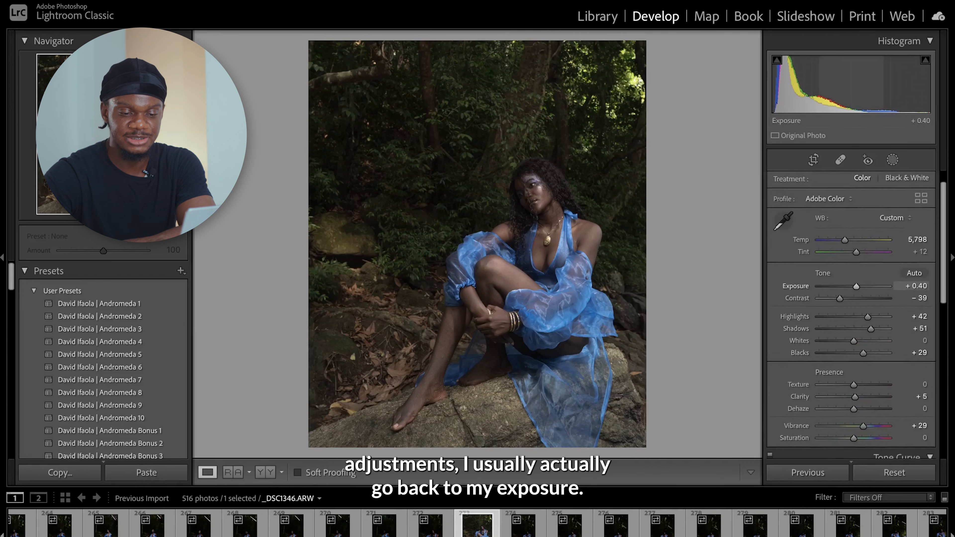
drag(856, 286, 854, 286)
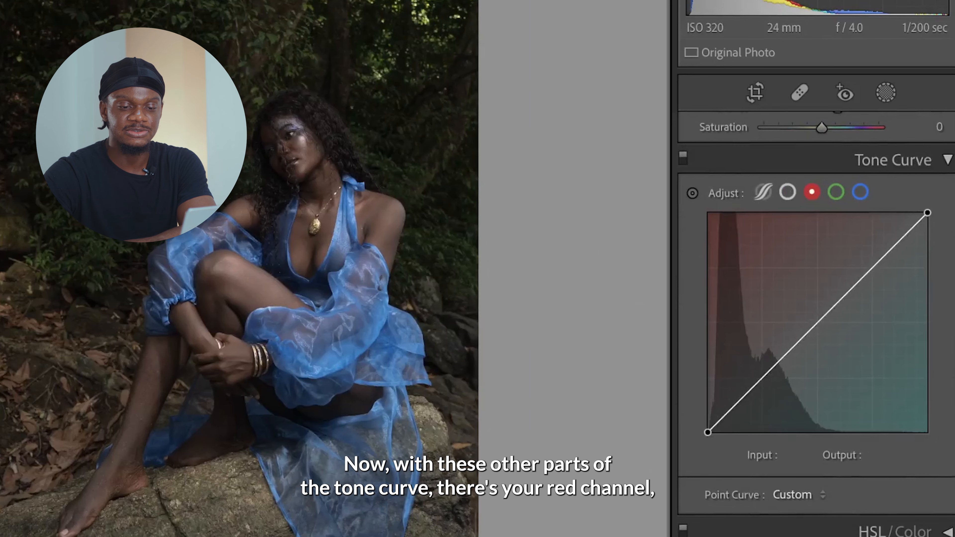
Step: Look through the red, green and blue channels of the tone curve, ending on the blue channel
click(836, 191)
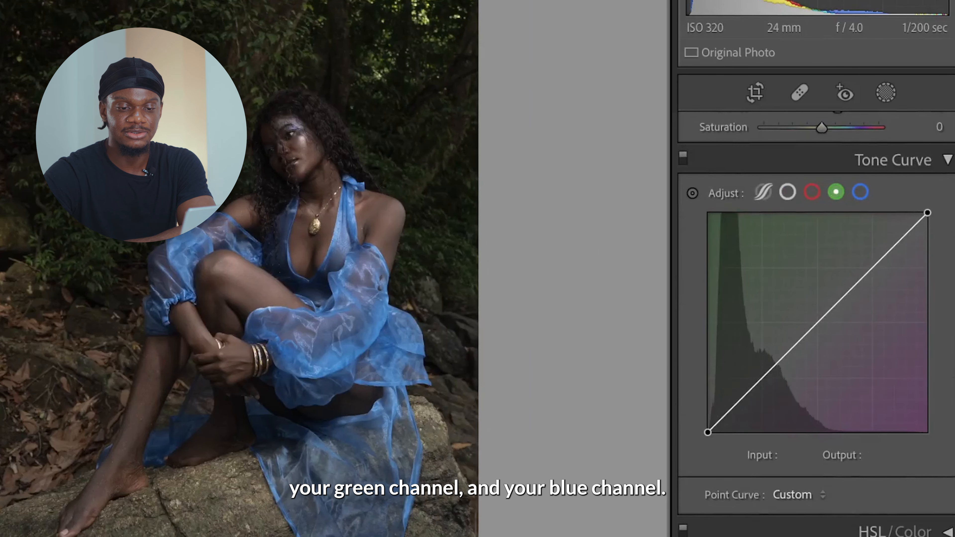
click(860, 192)
click(812, 192)
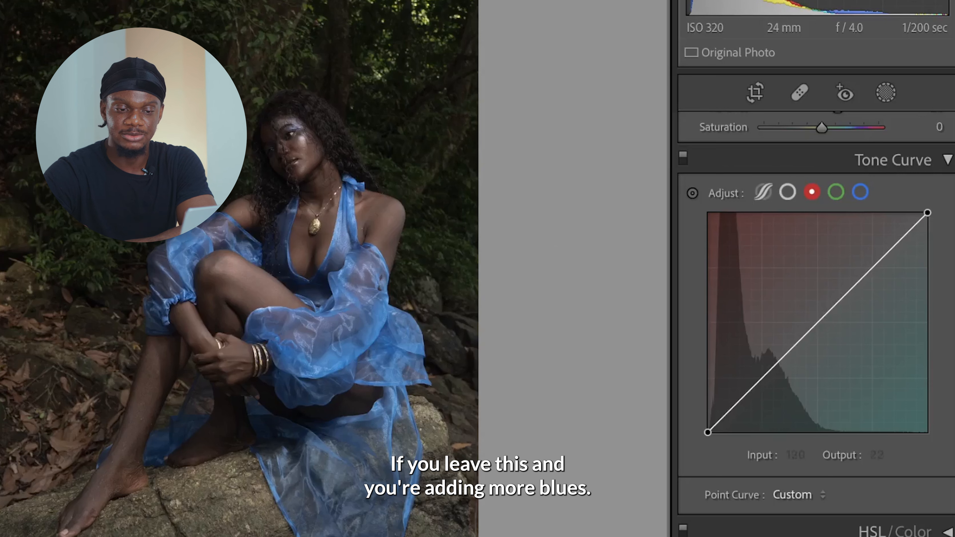
click(835, 191)
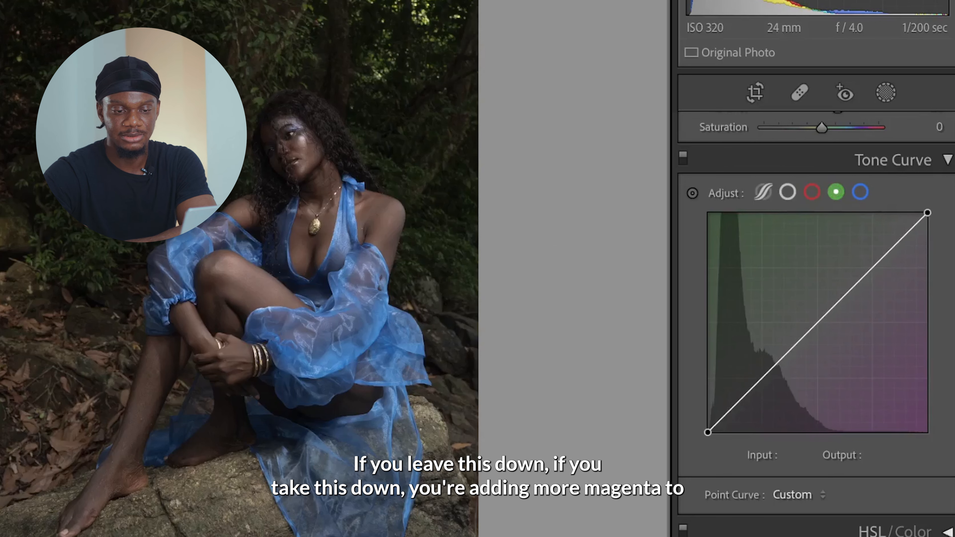
click(860, 191)
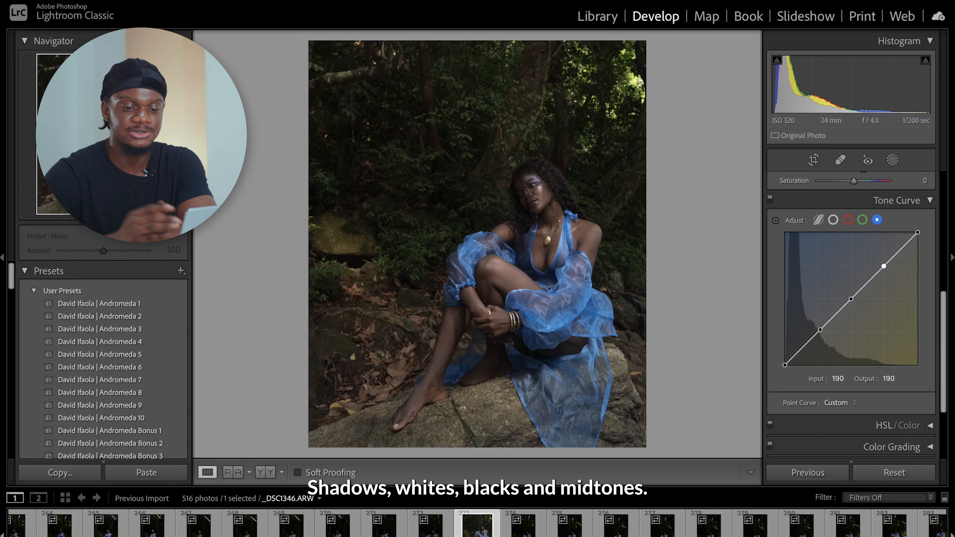
Step: Try the blue channel's shadow point at 63/60 and 70/64, and undo the last move
drag(820, 330, 817, 334)
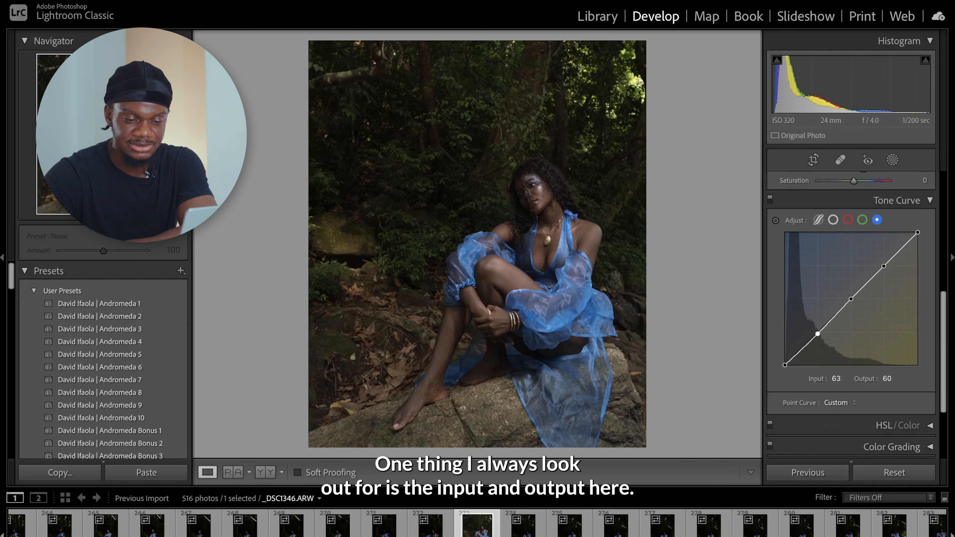
mouse_move(818, 334)
mouse_down()
mouse_move(825, 343)
mouse_move(821, 332)
mouse_up()
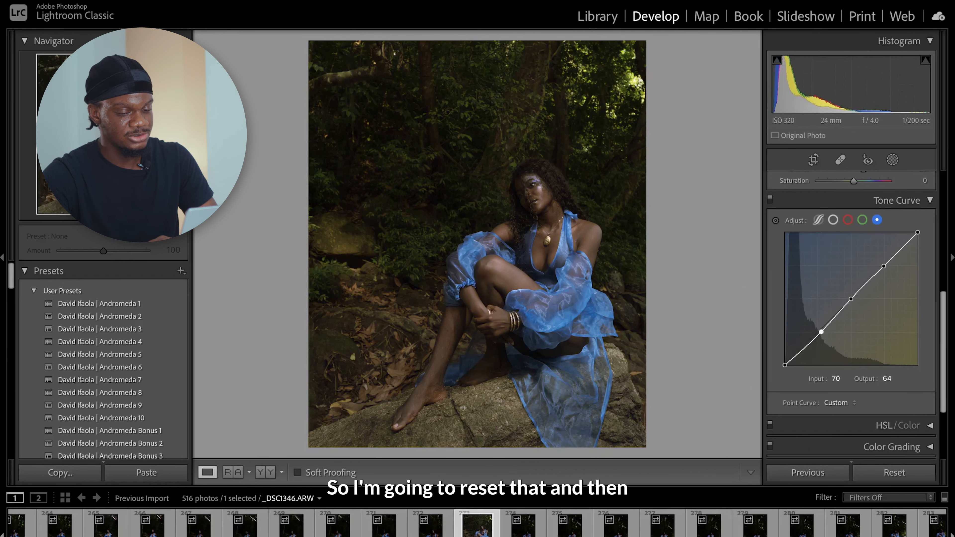
key(ctrl+z)
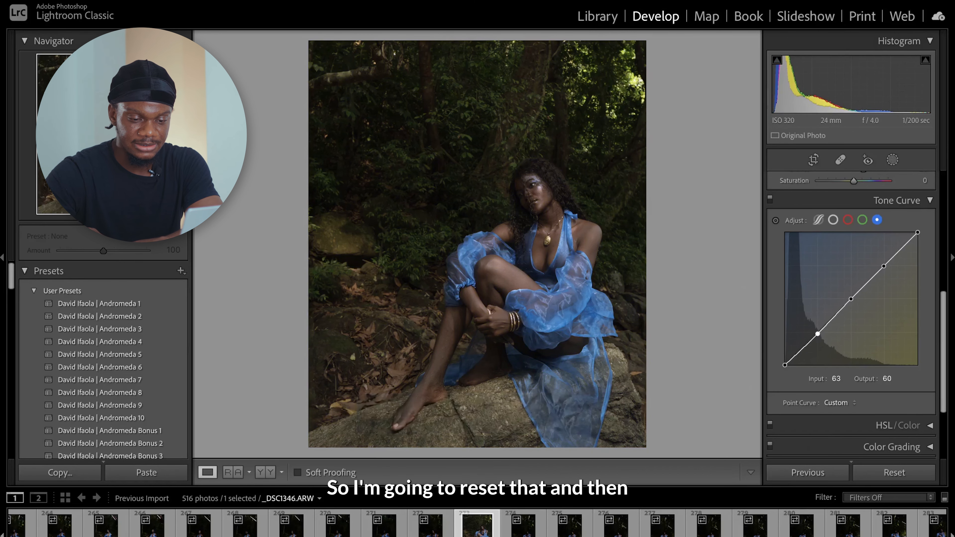
Step: Set the blue channel's shadow point to 65/61 while watching the skin up close, and lift its black point to 0/14
drag(817, 334, 819, 333)
click(634, 226)
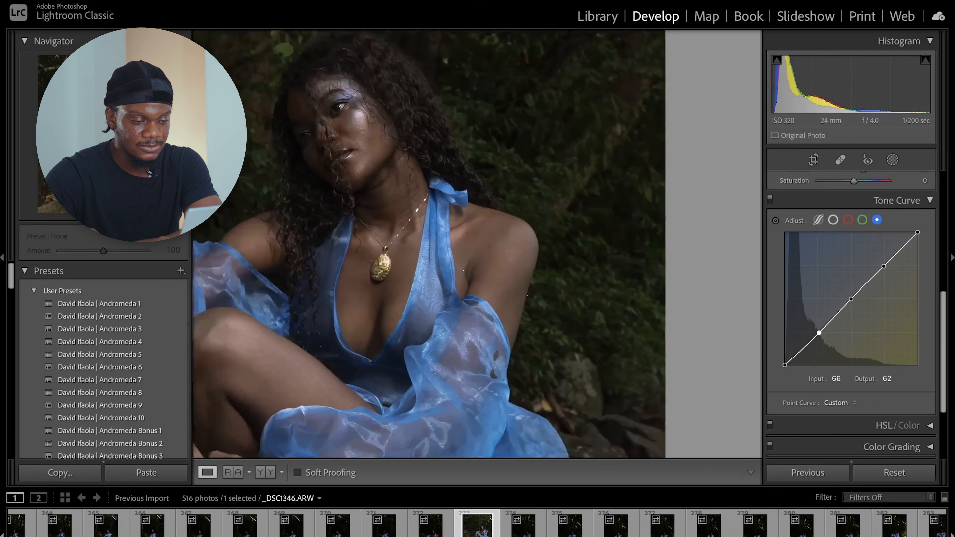
drag(455, 169, 596, 276)
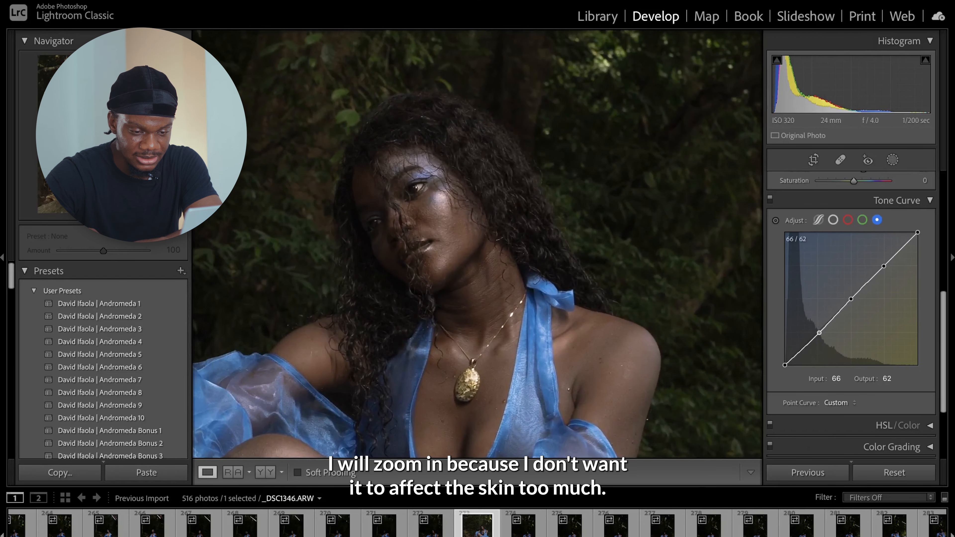
drag(819, 333, 817, 333)
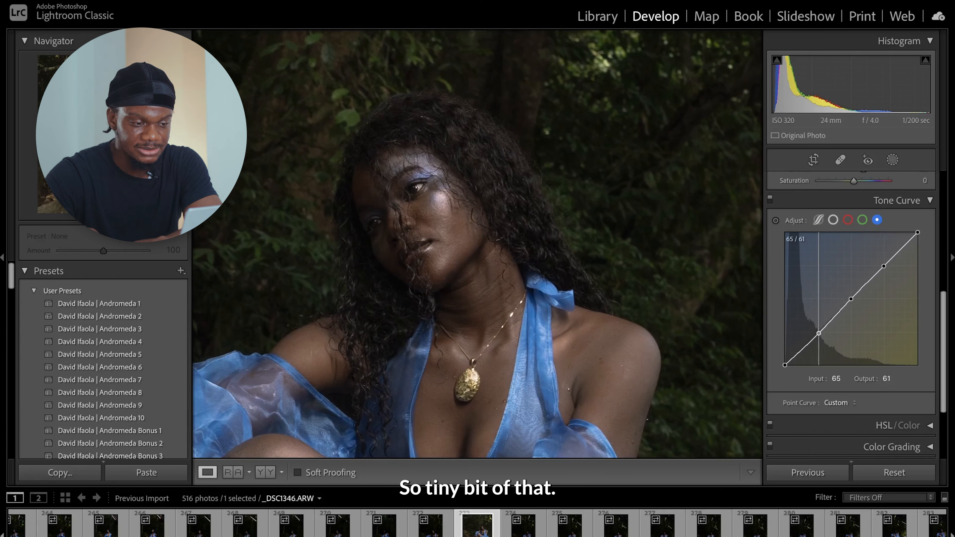
drag(785, 365, 784, 358)
key(z)
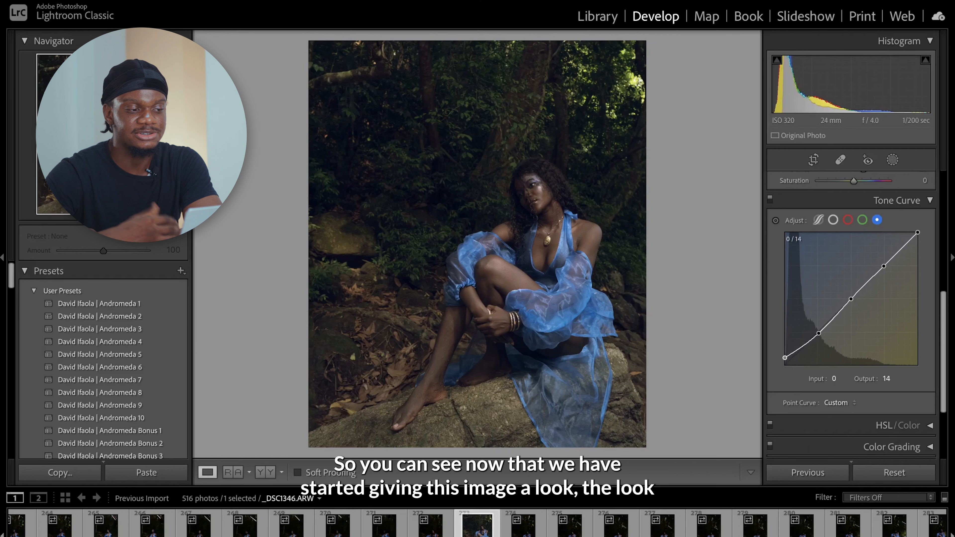
Step: Toggle the tone curve adjustments off and on to compare their effect on the photo
click(770, 198)
click(770, 198)
click(770, 198)
click(770, 198)
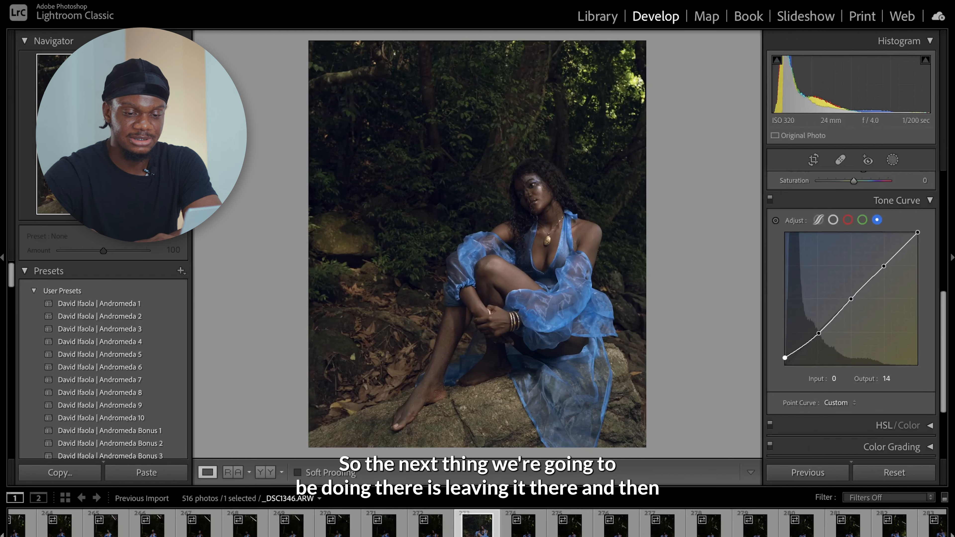
Step: Open the HSL adjustments and set the Blue luminance to +17 after trying -100, +100 and +36
scroll(851, 316, down, 5)
click(930, 321)
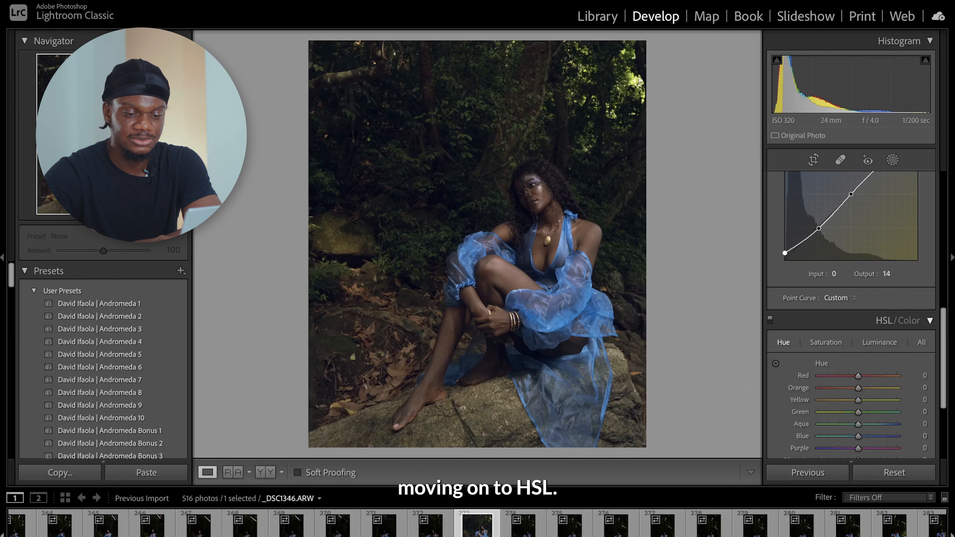
scroll(851, 300, down, 3)
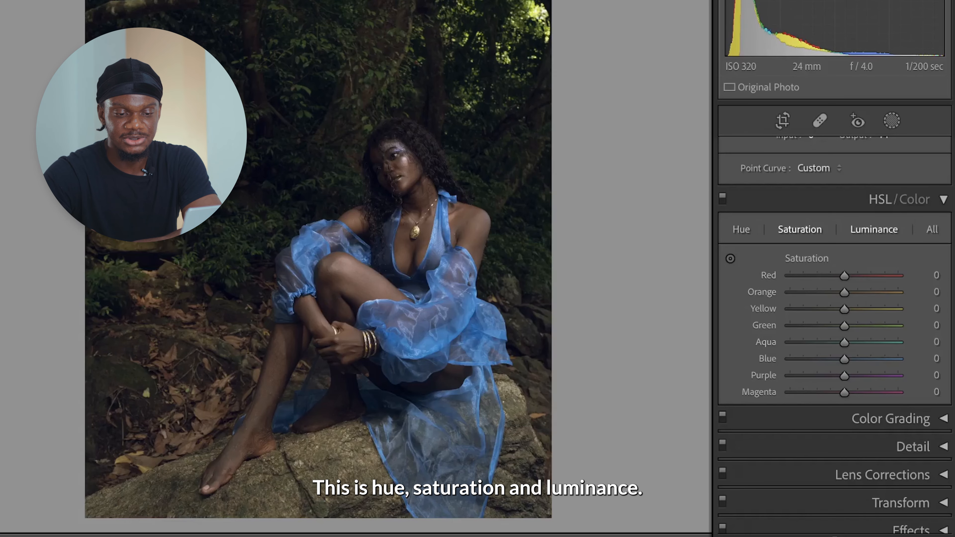
click(873, 229)
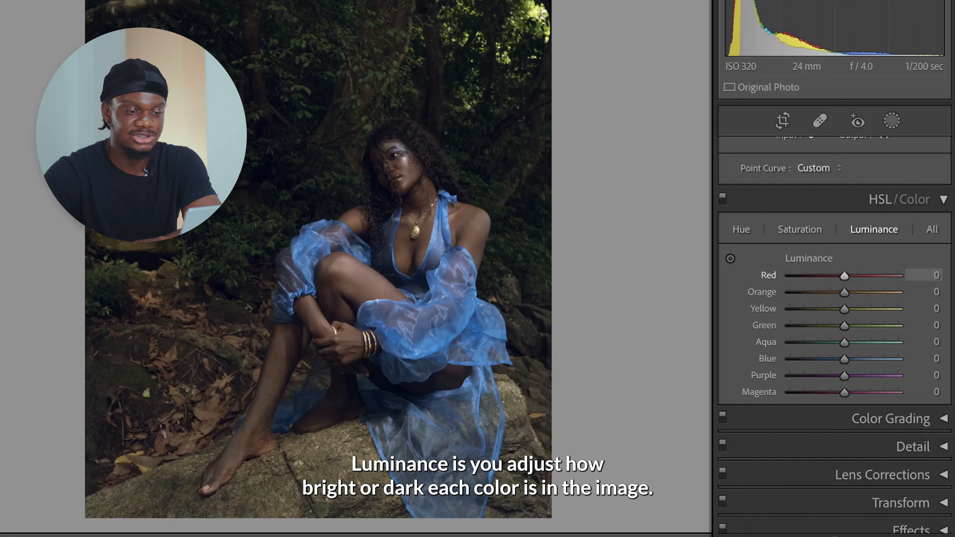
drag(845, 359, 818, 332)
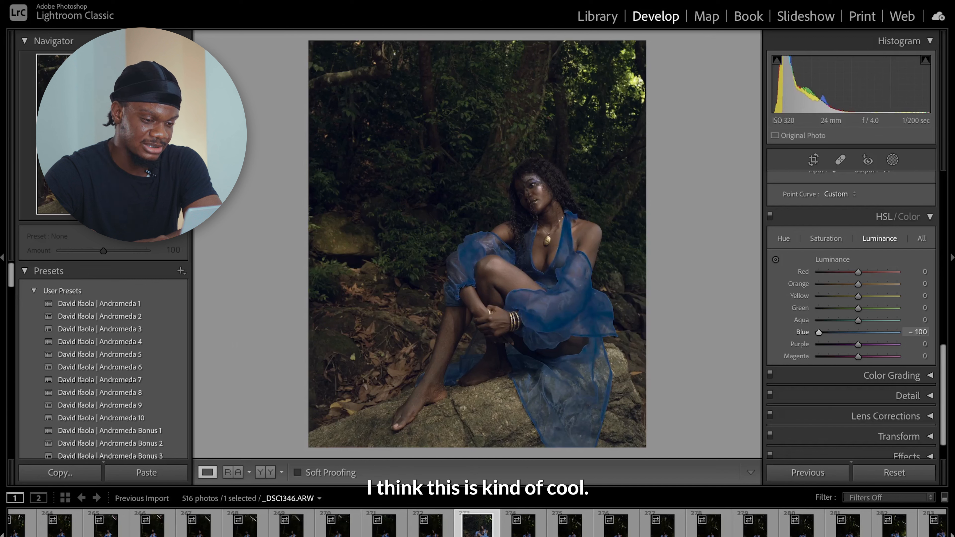
drag(818, 332, 897, 332)
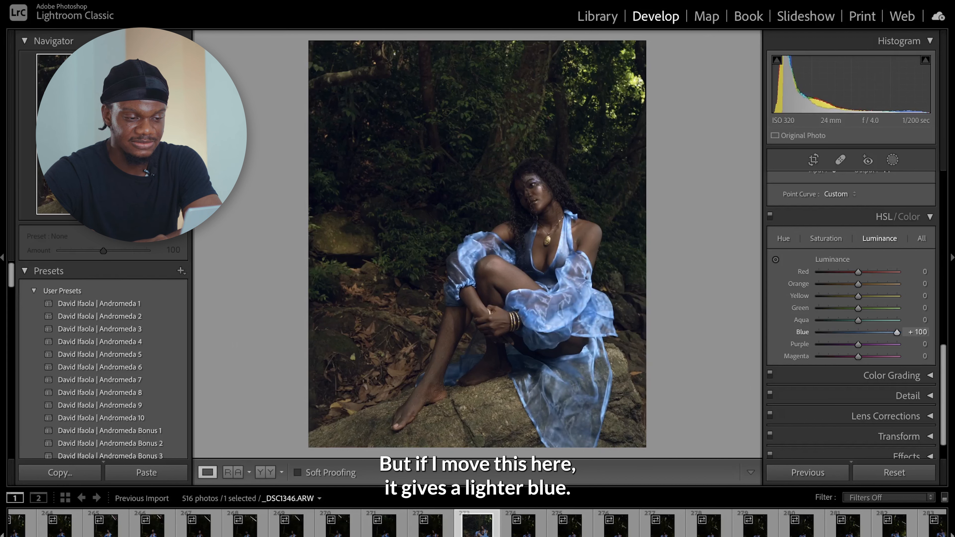
drag(896, 331, 818, 332)
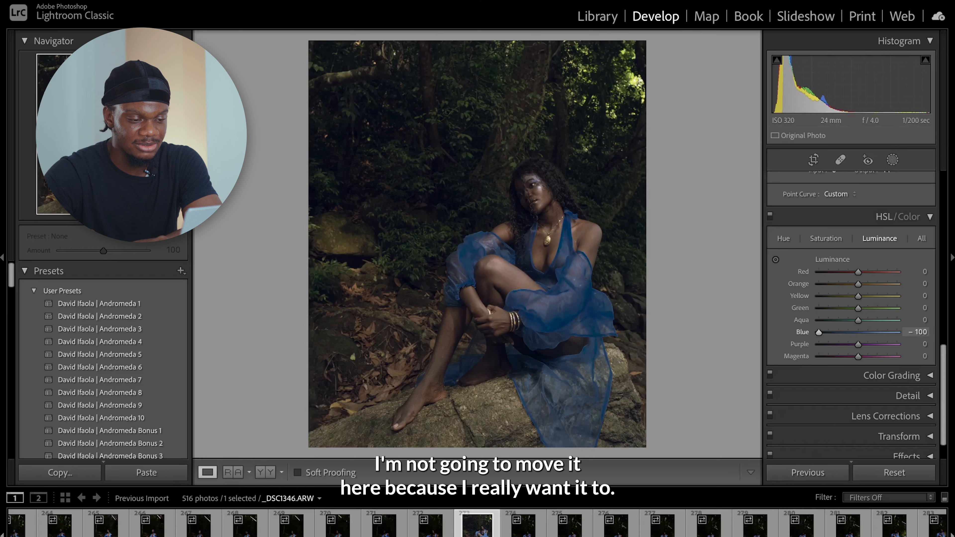
drag(818, 331, 847, 332)
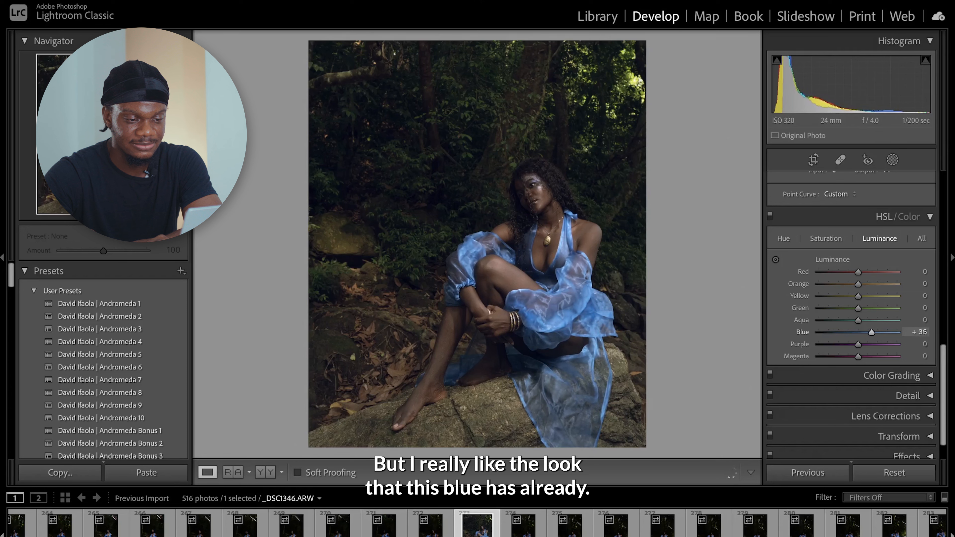
drag(871, 332, 865, 332)
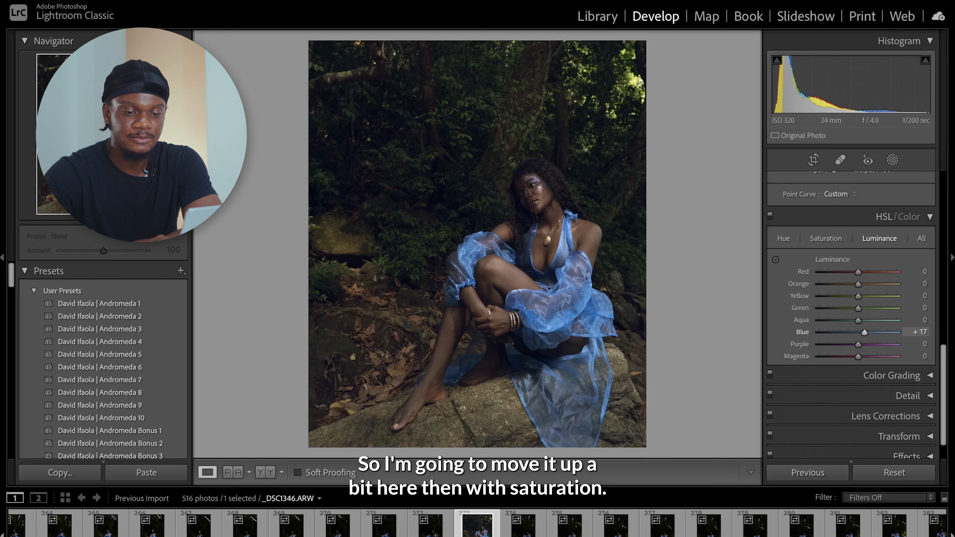
Step: Reduce the Green saturation to -78 in the HSL adjustments
click(825, 238)
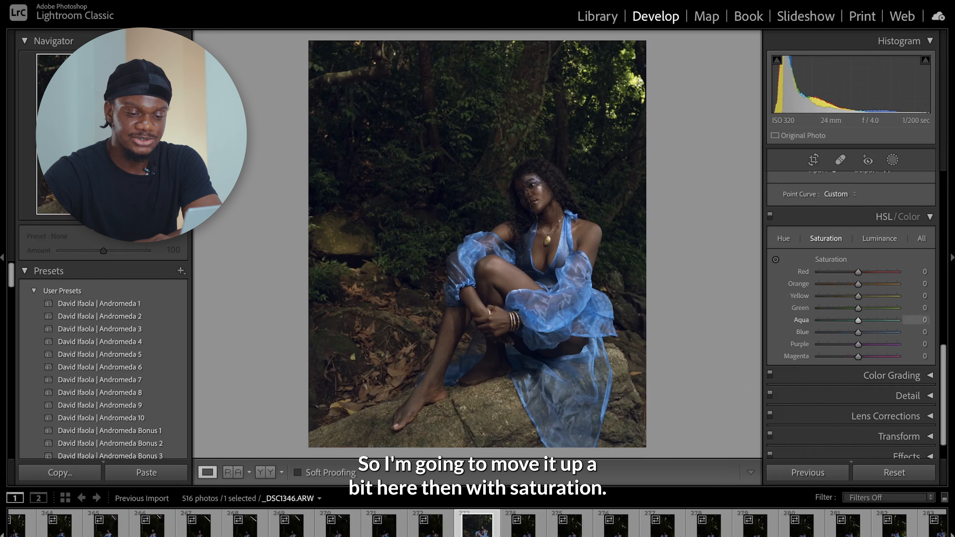
scroll(850, 320, up, 1)
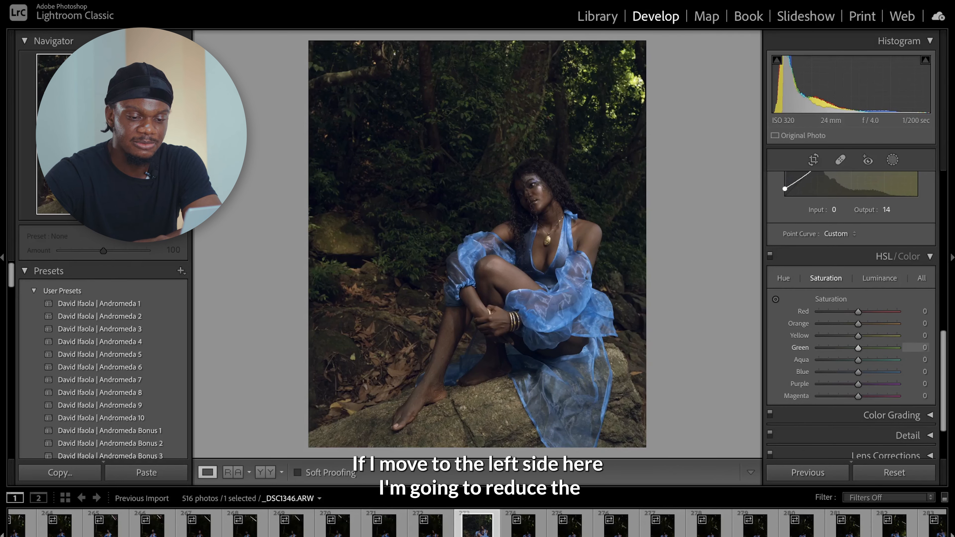
drag(854, 347, 827, 348)
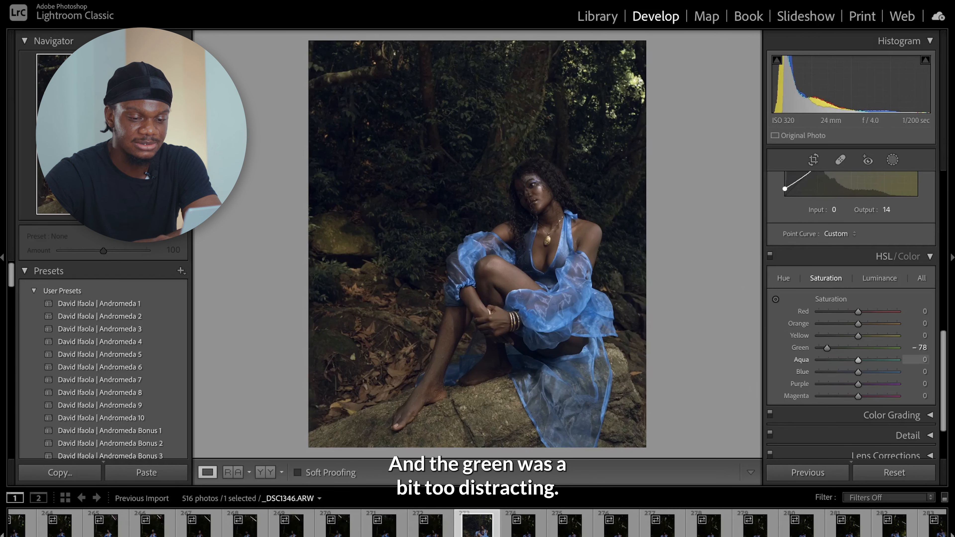
Step: Set the Blue hue to -3 and the Red hue to -16 while watching the skin up close
click(783, 278)
mouse_move(858, 372)
mouse_down()
mouse_move(873, 372)
mouse_move(857, 372)
mouse_up()
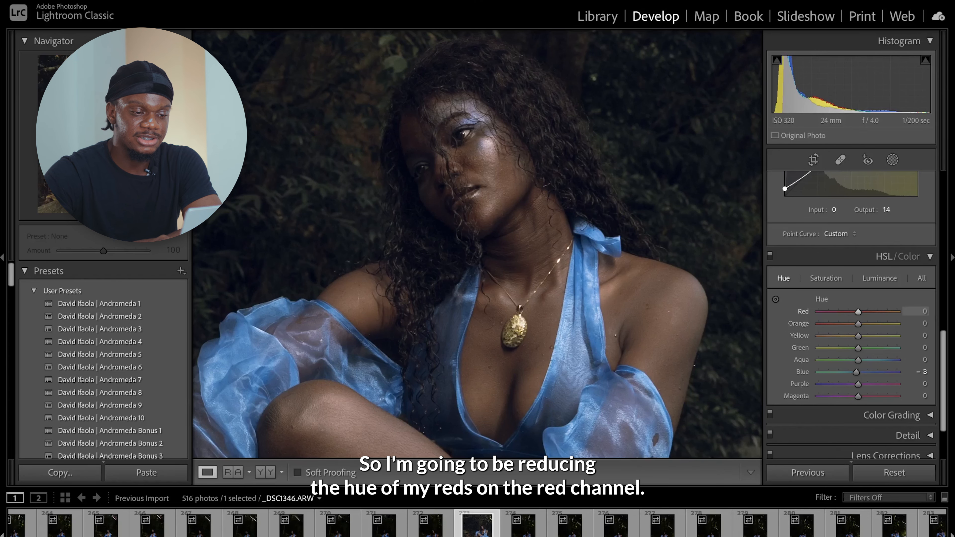
drag(858, 312, 855, 312)
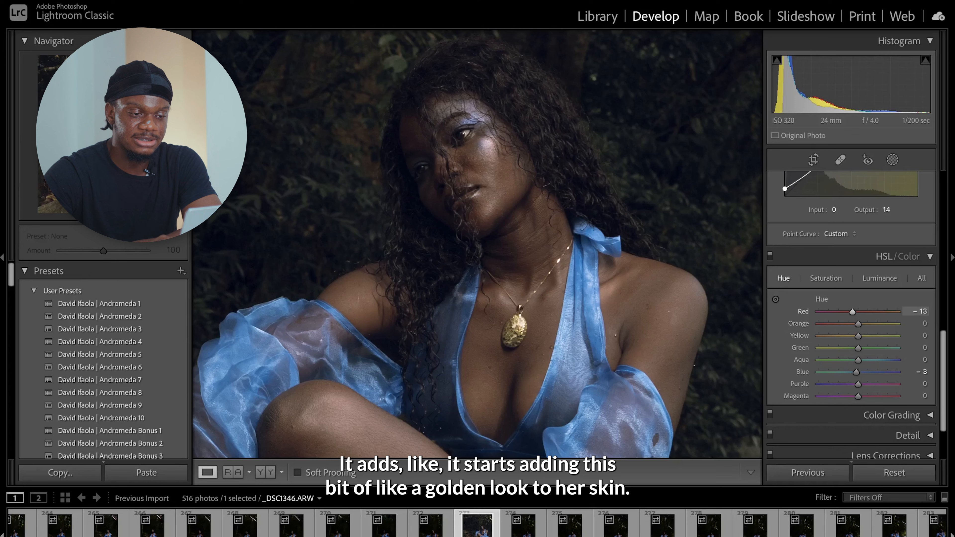
drag(852, 311, 851, 311)
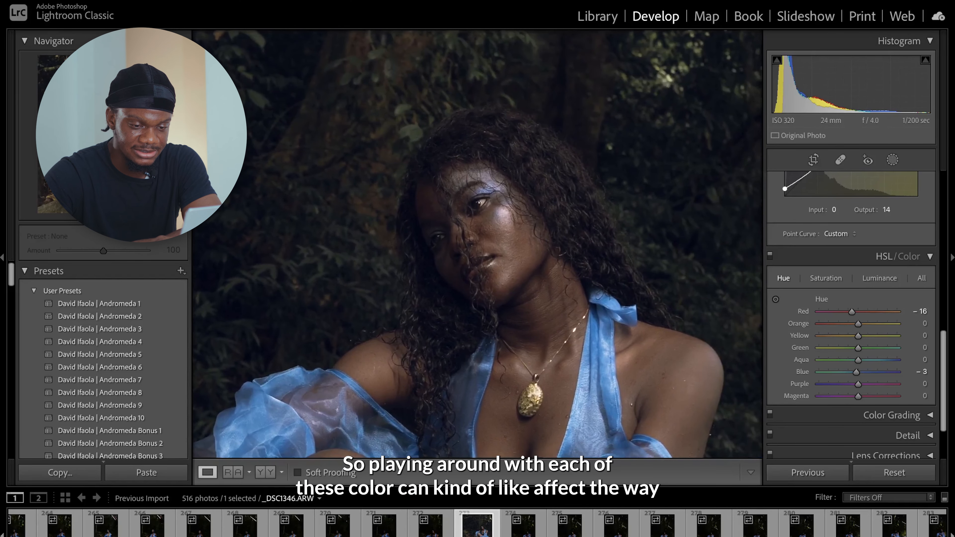
Step: Toggle the HSL adjustments off and on, and compare the whole photo side by side with its unedited version
click(770, 257)
click(769, 256)
click(770, 256)
click(770, 256)
click(578, 256)
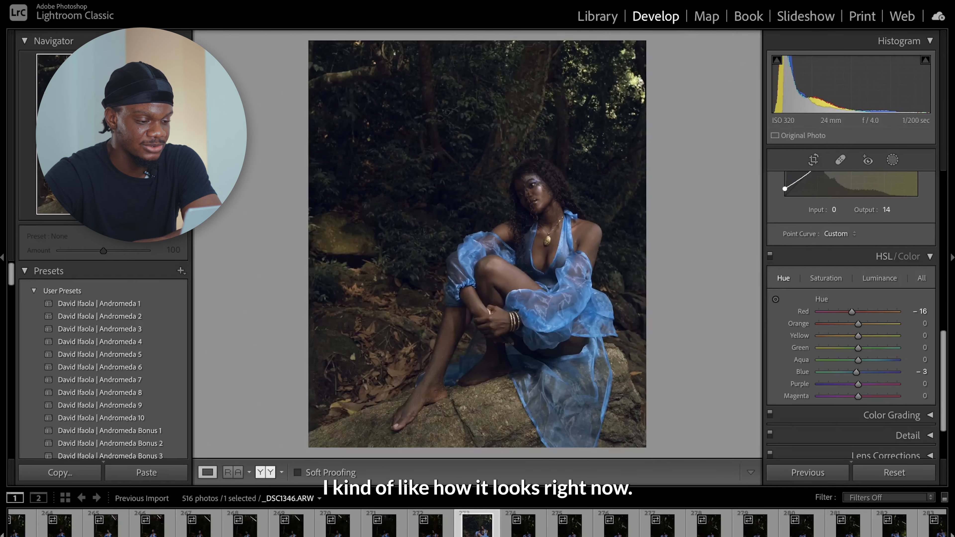
key(y)
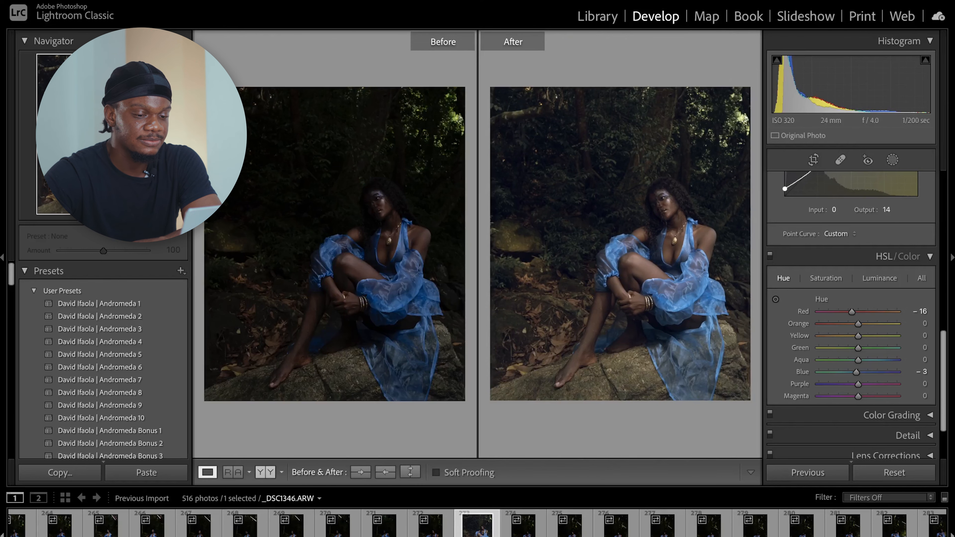
key(y)
Step: Open the Color Grading adjustments and show the shadows color wheel on its own
scroll(851, 301, down, 2)
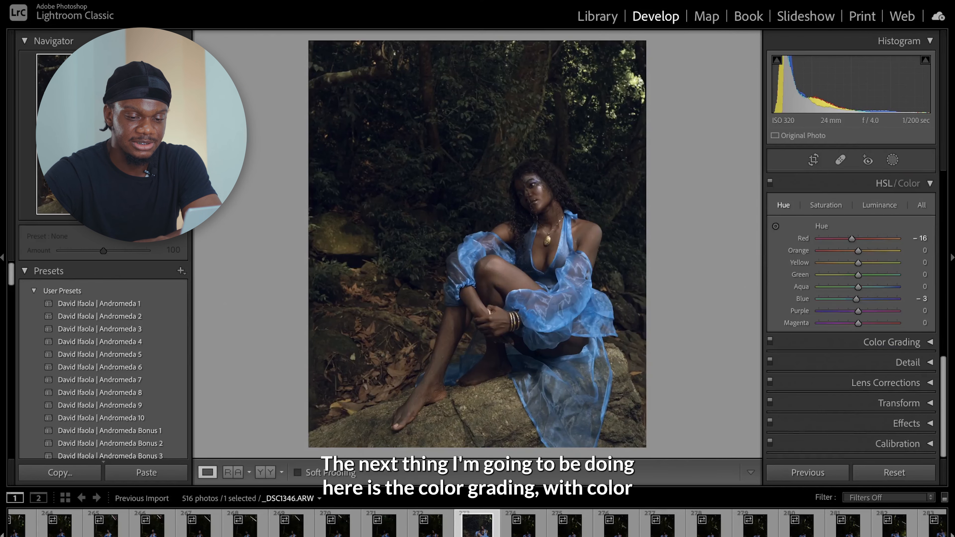
click(902, 342)
scroll(902, 342, down, 3)
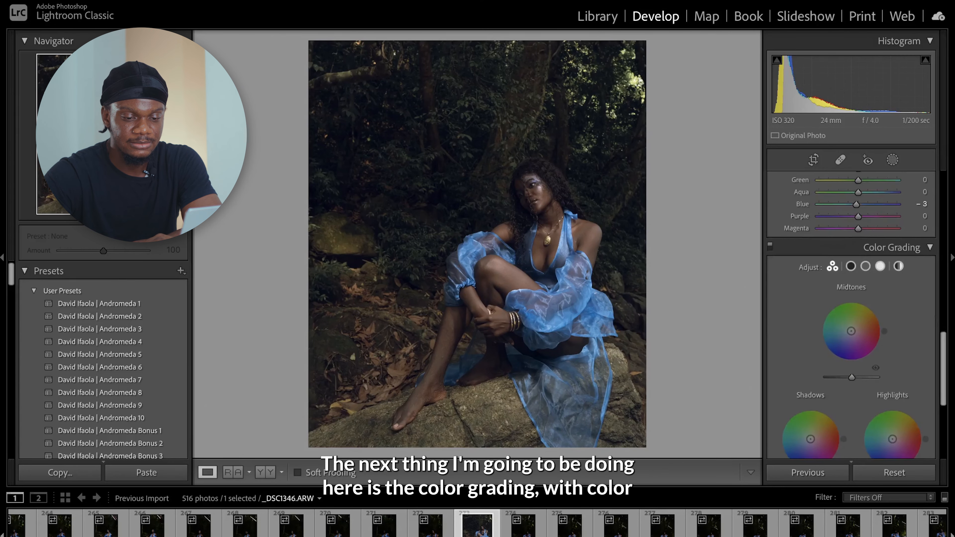
scroll(851, 338, down, 2)
click(851, 197)
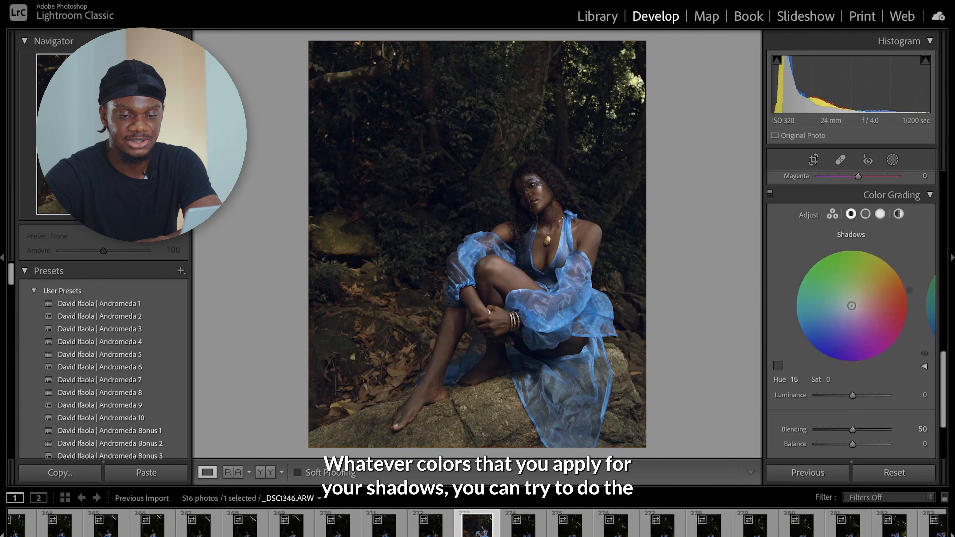
Step: Try a blue highlights tint at hue 236, saturation 100, with a warm shadows tint at hue 35, saturation 13
click(880, 213)
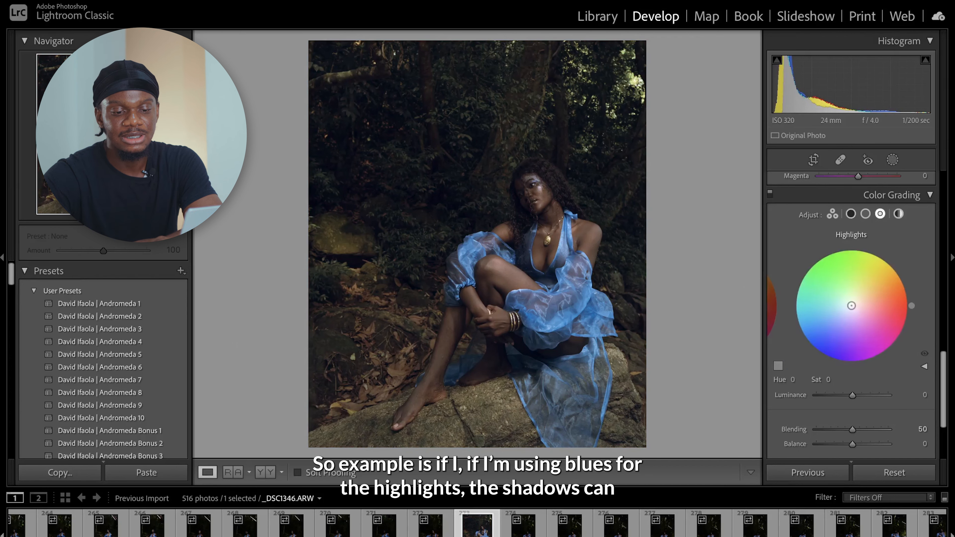
drag(851, 306, 823, 347)
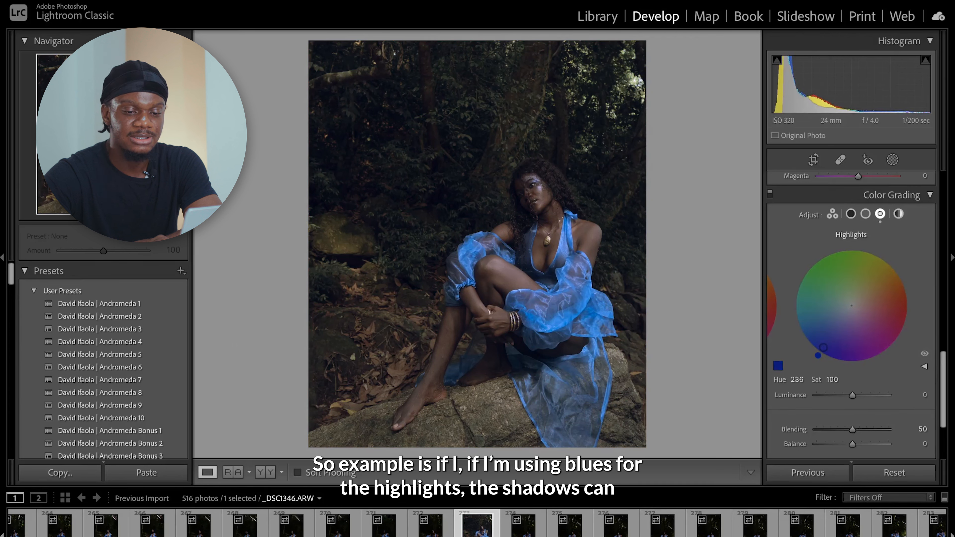
click(850, 213)
mouse_move(851, 305)
mouse_down()
mouse_move(878, 262)
mouse_move(858, 301)
mouse_up()
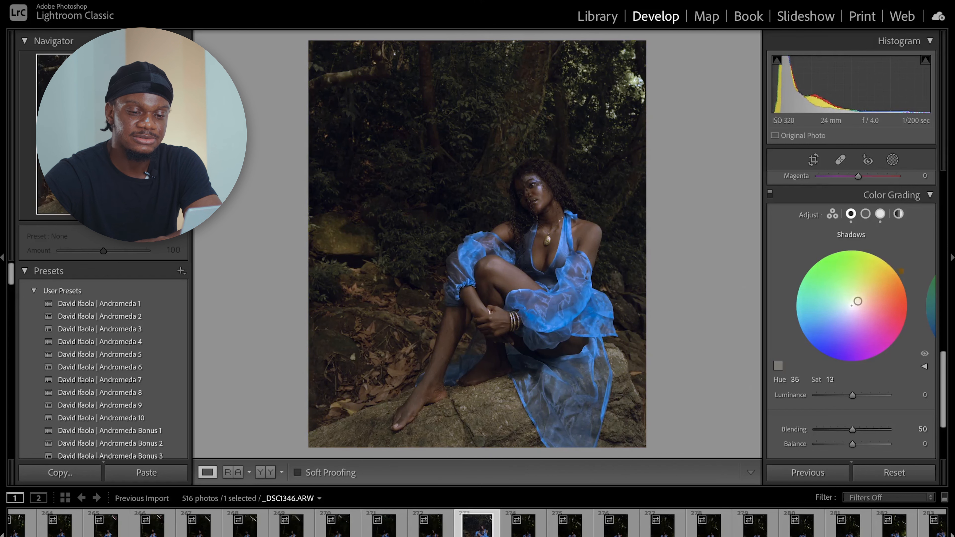
Step: Soften the blue highlights tint to hue 237, saturation 10
click(880, 214)
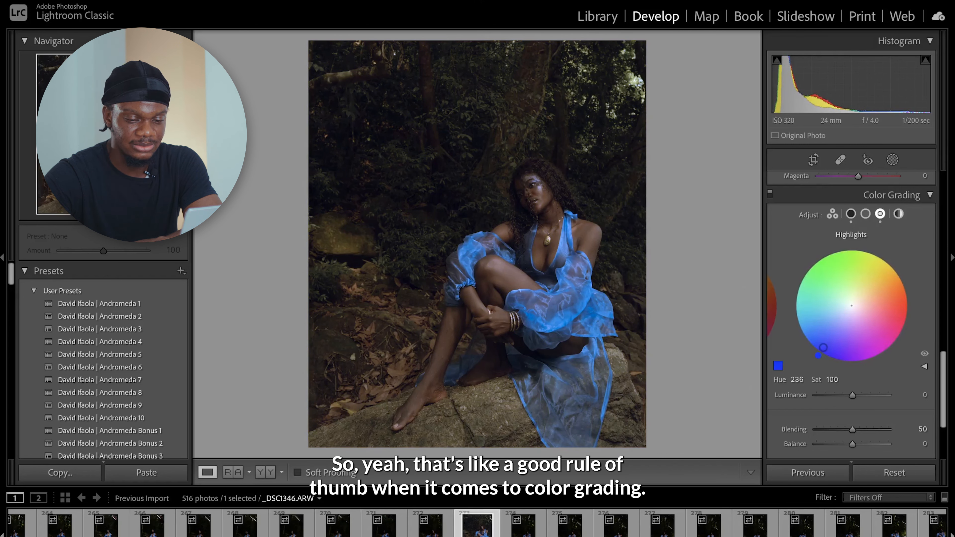
drag(822, 347, 837, 324)
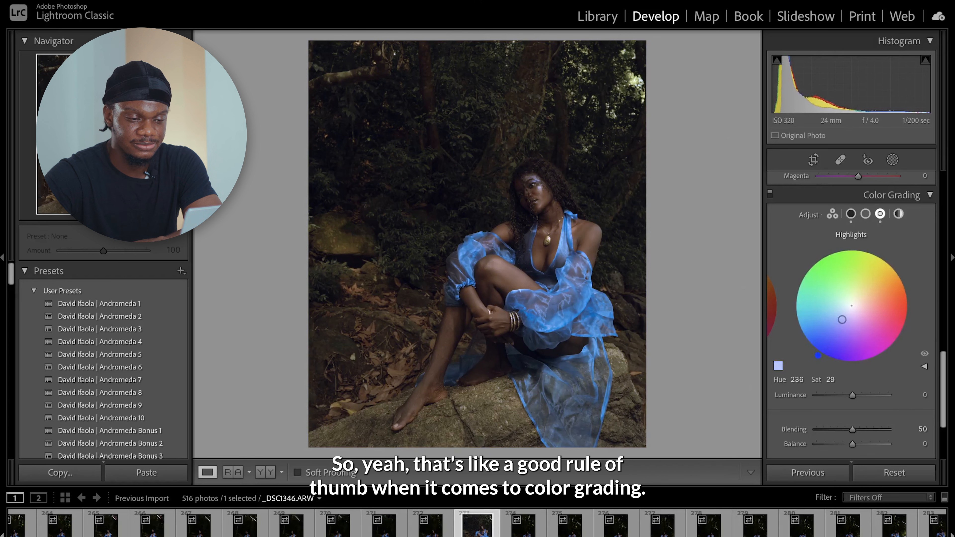
drag(846, 315, 847, 310)
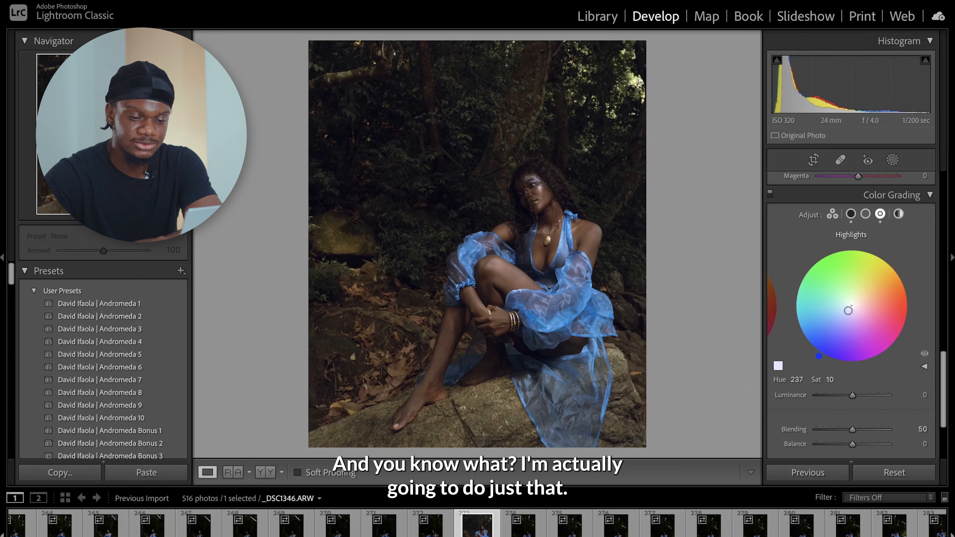
Step: Toggle the color grading off and on and examine its effect on the woman up close
click(770, 193)
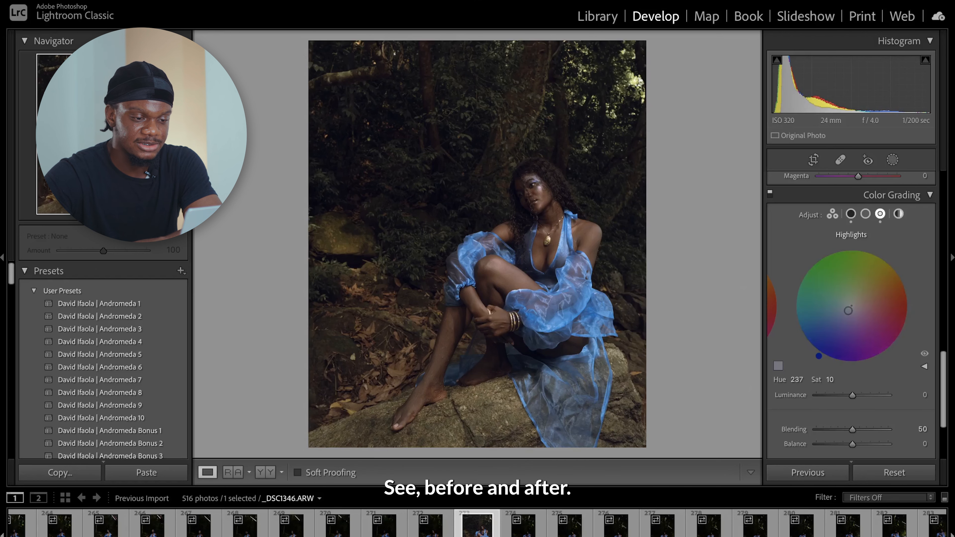
click(578, 234)
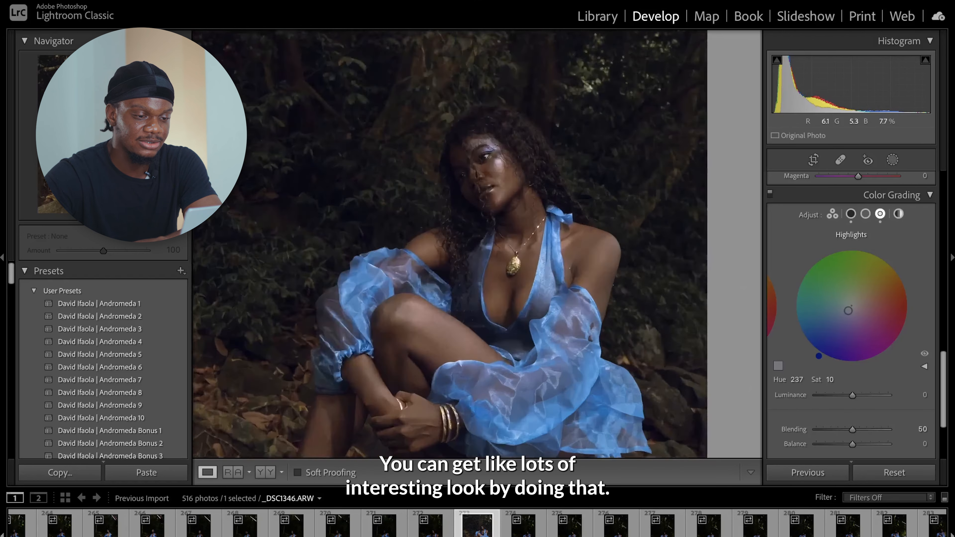
click(578, 234)
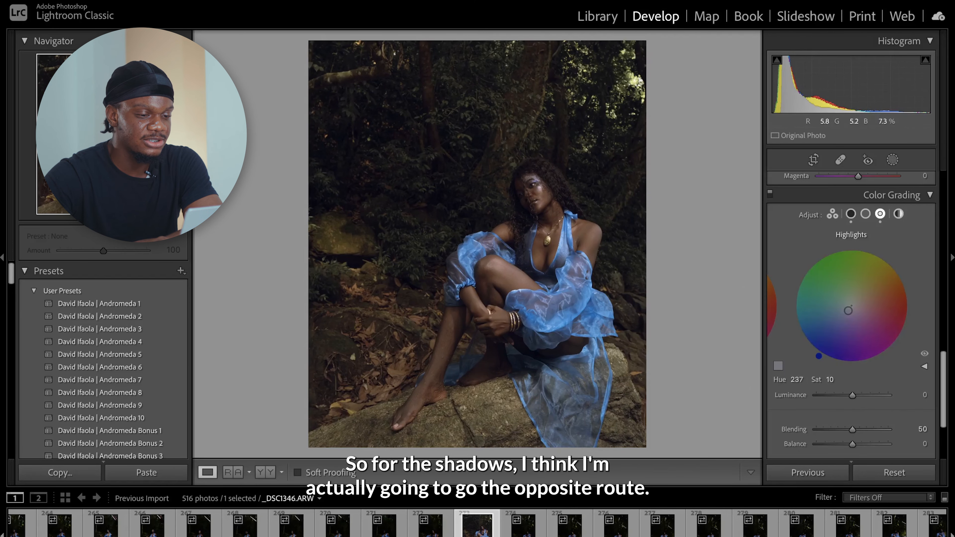
Step: Set the shadows tint to hue 253, saturation 9, after trying 248/7 and 237/4, and check the subject up close
click(865, 214)
click(850, 213)
mouse_move(857, 300)
mouse_down()
mouse_move(842, 337)
mouse_move(824, 342)
mouse_move(849, 311)
mouse_up()
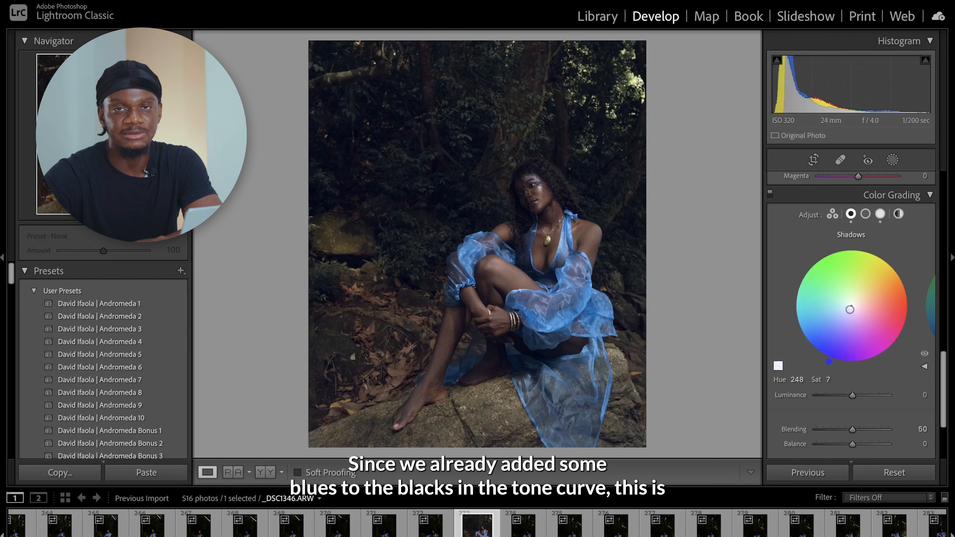
drag(849, 309, 850, 307)
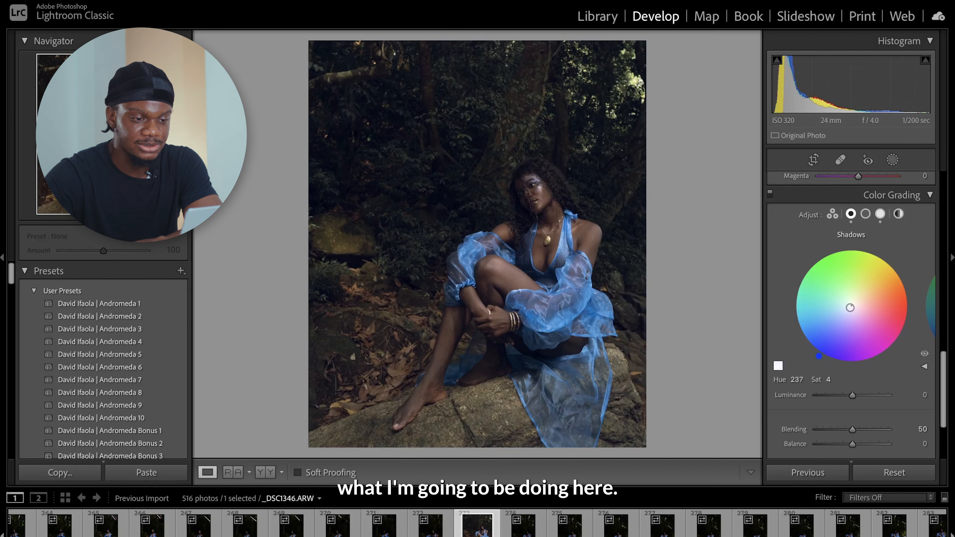
drag(851, 308, 851, 308)
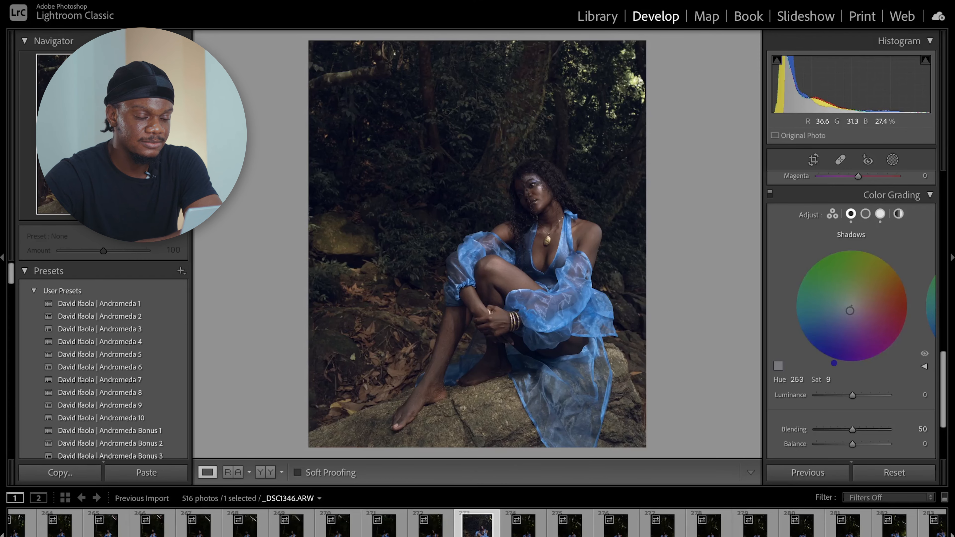
click(513, 230)
drag(512, 231, 402, 335)
click(402, 336)
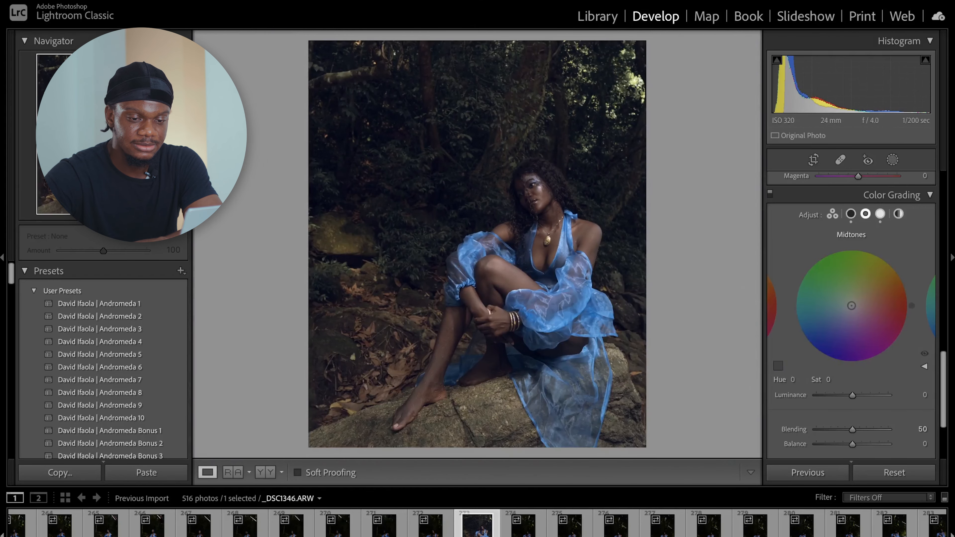
Step: Change the highlights tint to a warm yellow at hue 50, saturation 11, and check the subject up close
click(879, 214)
drag(848, 311, 860, 294)
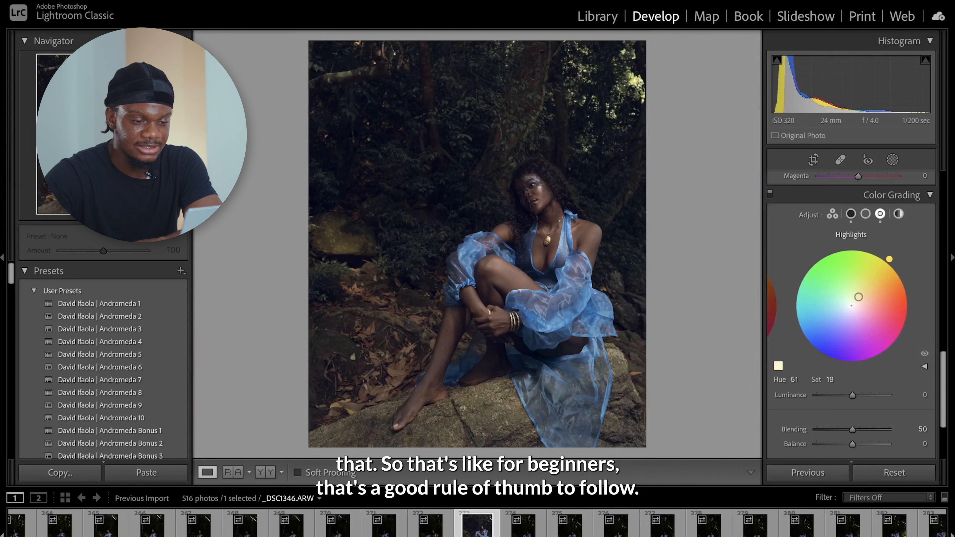
drag(856, 297, 855, 299)
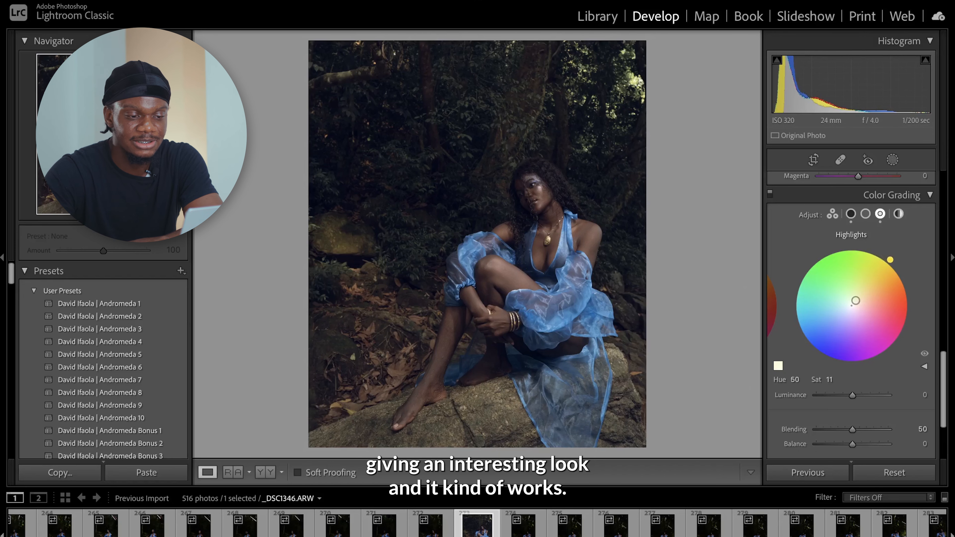
click(502, 223)
drag(502, 223, 355, 279)
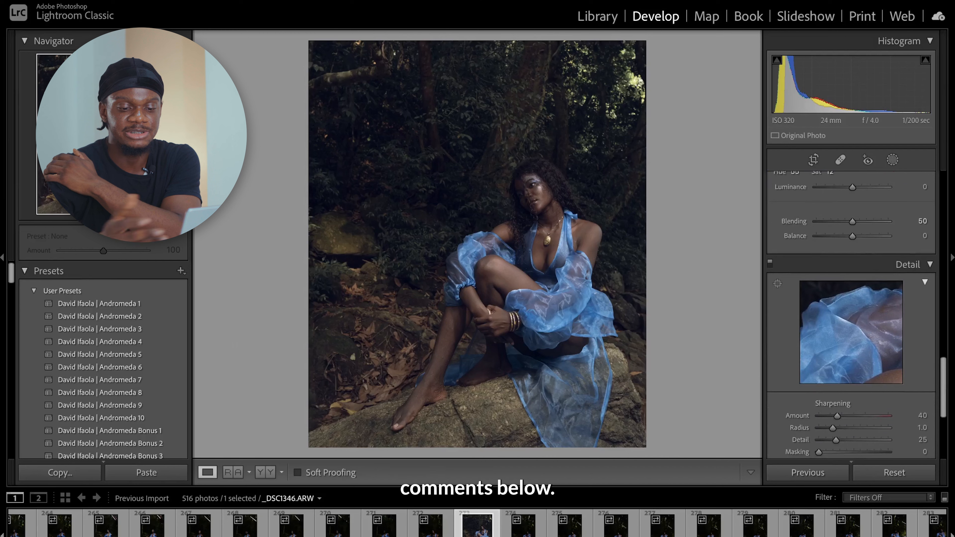
Step: Set the sharpening amount to 50 and the post-crop vignetting amount to -24
scroll(837, 331, down, 5)
drag(837, 331, 843, 331)
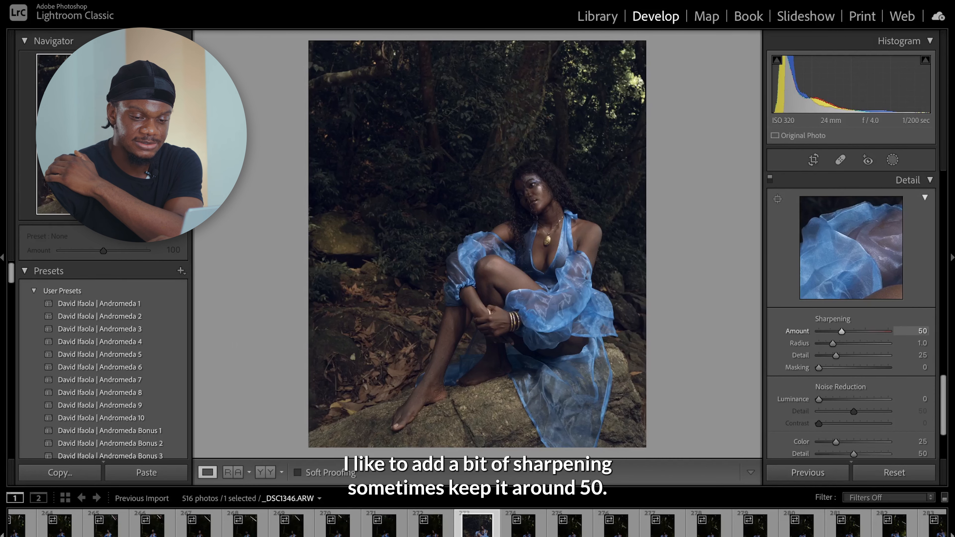
scroll(852, 323, down, 10)
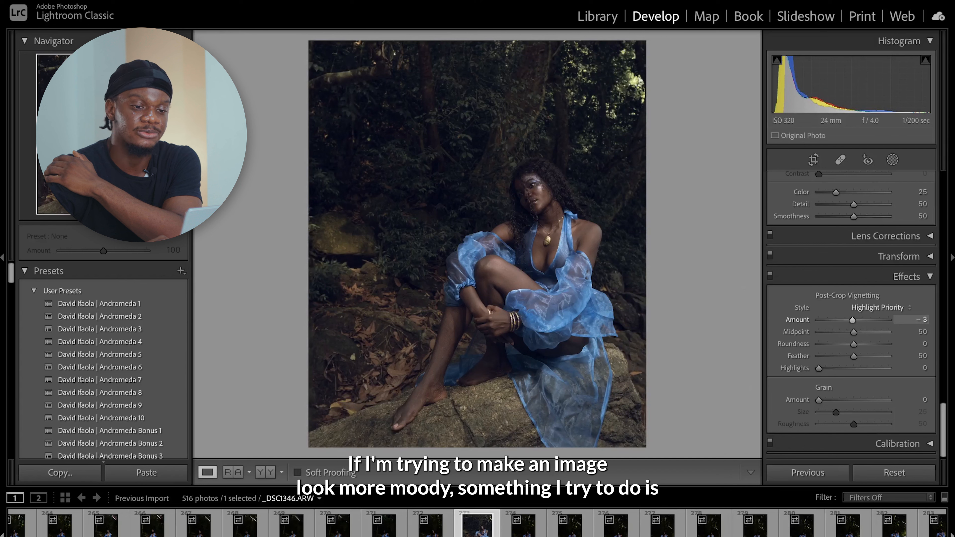
drag(850, 320, 837, 320)
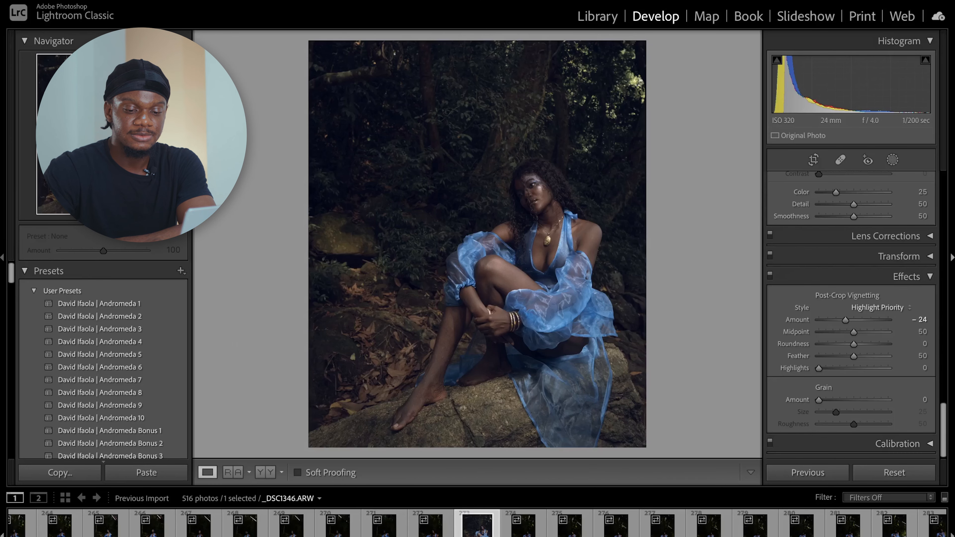
Step: In the calibration adjustments, set the Red Primary hue to +9, Green Primary hue to +9 and Blue Primary hue to -11
click(928, 444)
scroll(927, 443, down, 5)
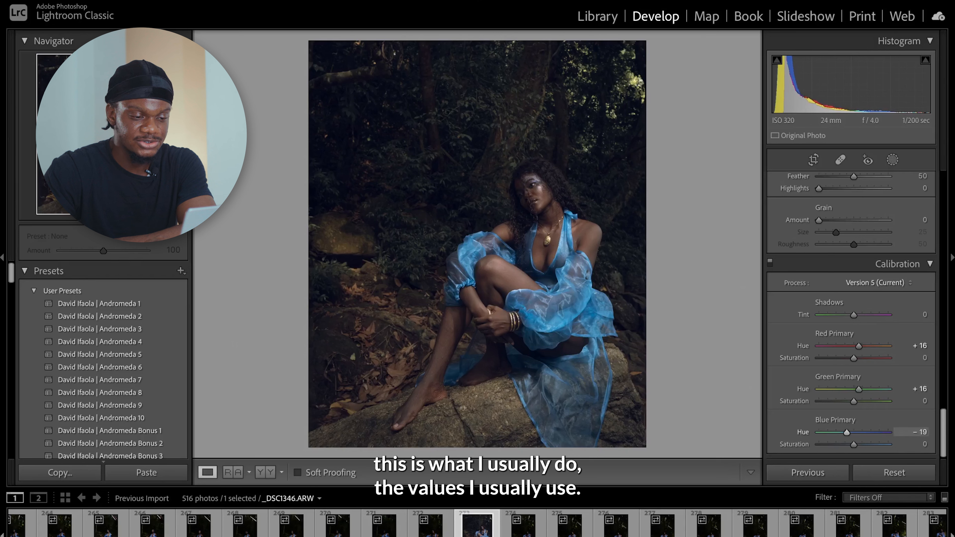
drag(849, 432, 850, 433)
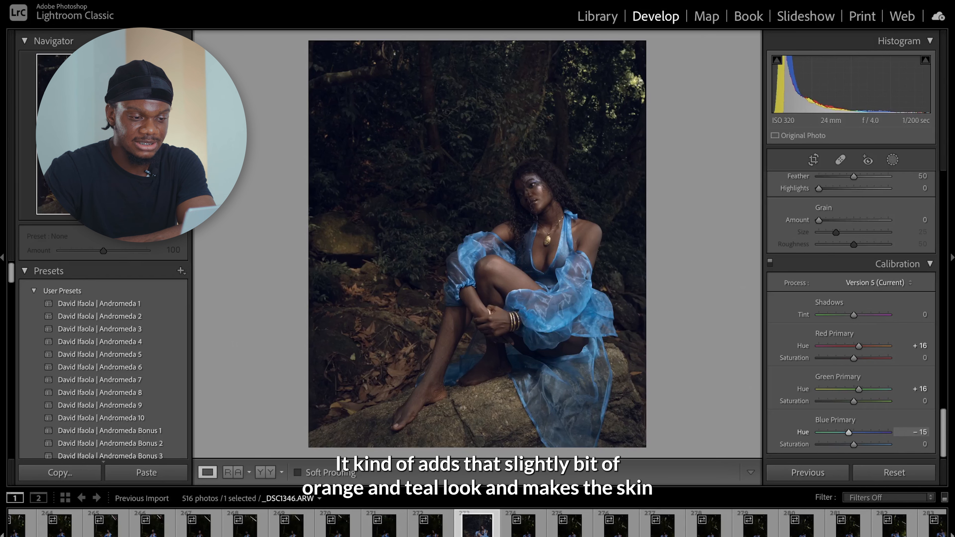
click(538, 204)
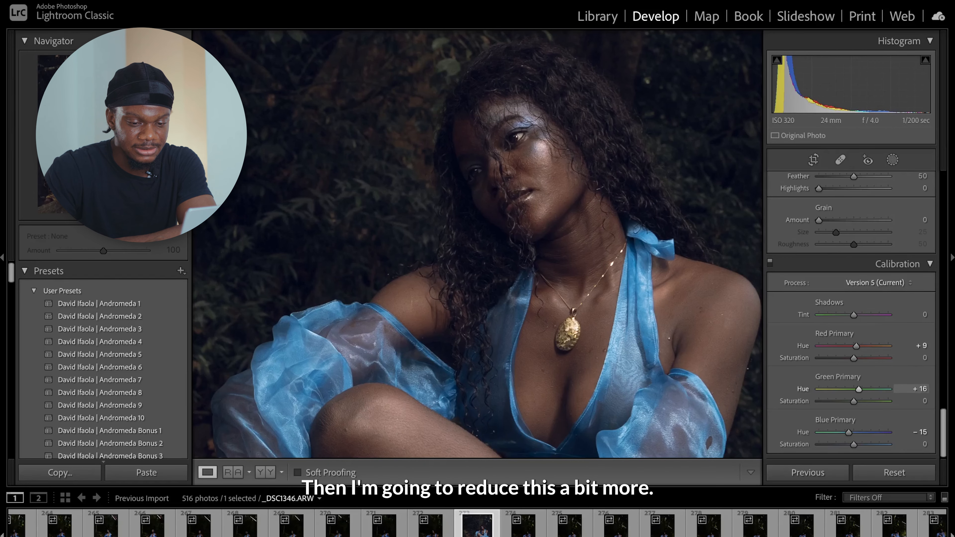
key(Down)
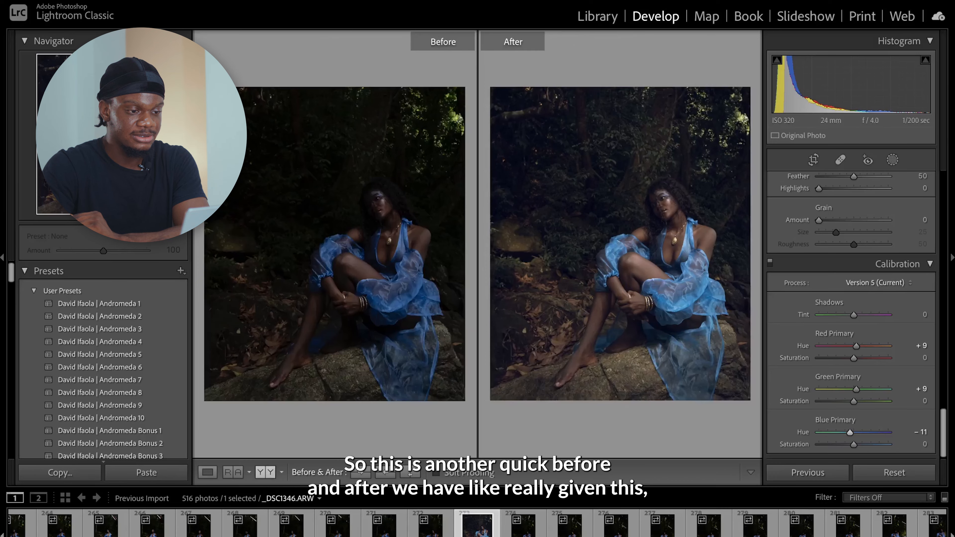
Step: Compare the face and dress up close in the side-by-side before and after views
click(335, 249)
drag(447, 150, 225, 271)
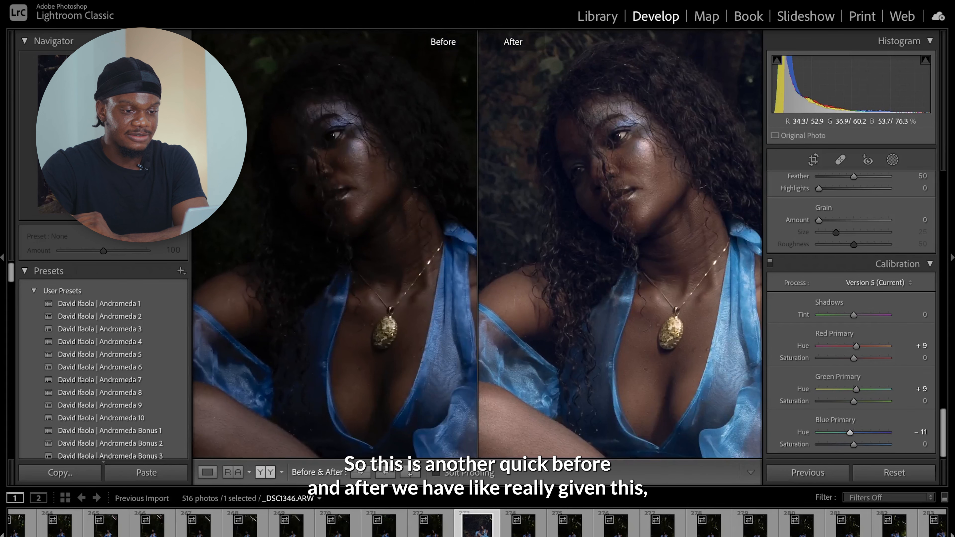
click(335, 249)
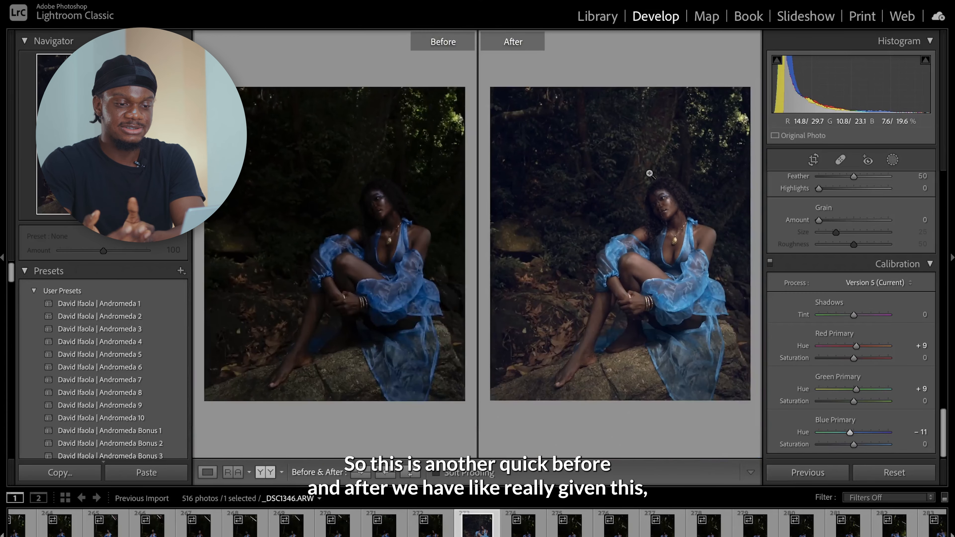